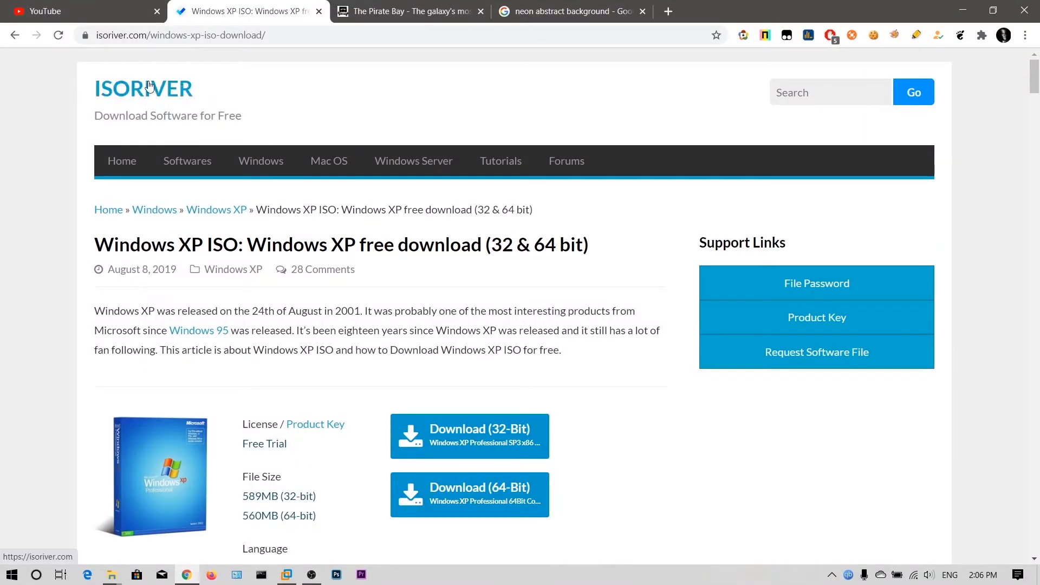
- Examine the Windows XP ISO page on ISORIVER, including its 64-bit download page, and return to the article
{"action": "left_click", "coordinate": [130, 35]}
{"action": "left_click", "coordinate": [305, 35]}
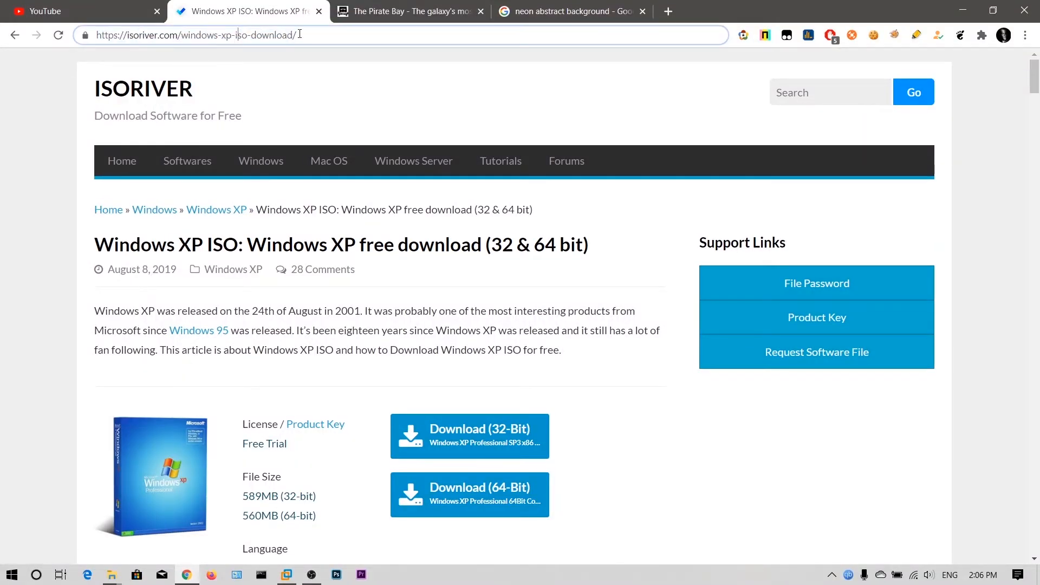
{"action": "left_click", "coordinate": [33, 336]}
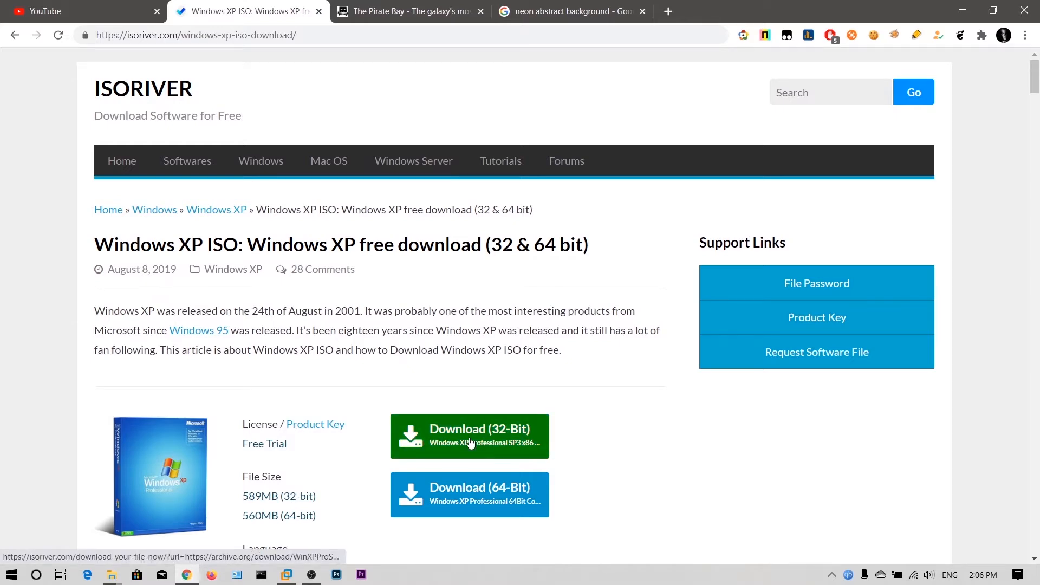
{"action": "scroll", "coordinate": [362, 447], "scroll_direction": "down", "scroll_amount": 3}
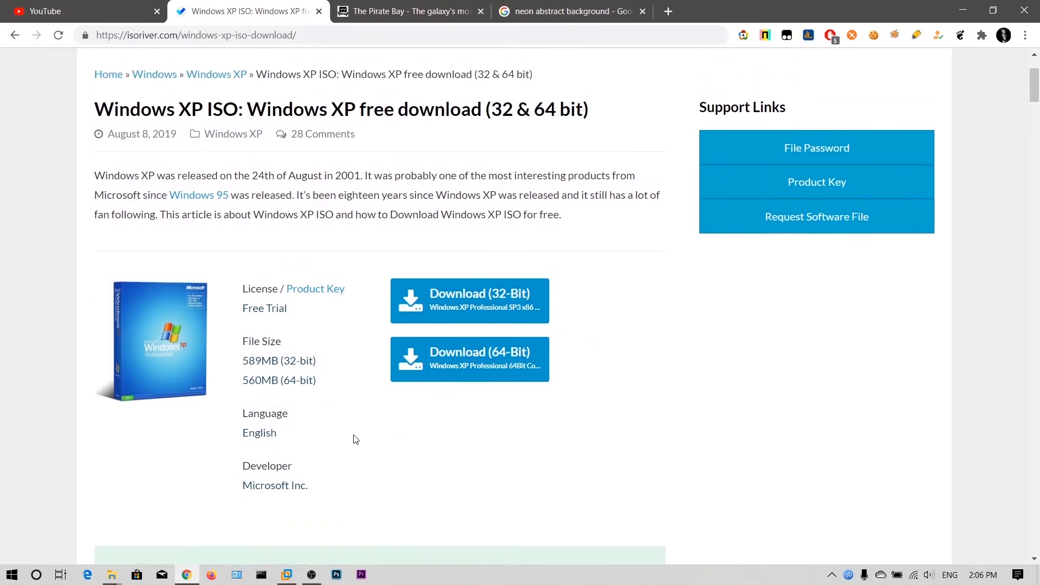
{"action": "left_click_drag", "start_coordinate": [300, 309], "coordinate": [242, 308]}
{"action": "left_click", "coordinate": [412, 348]}
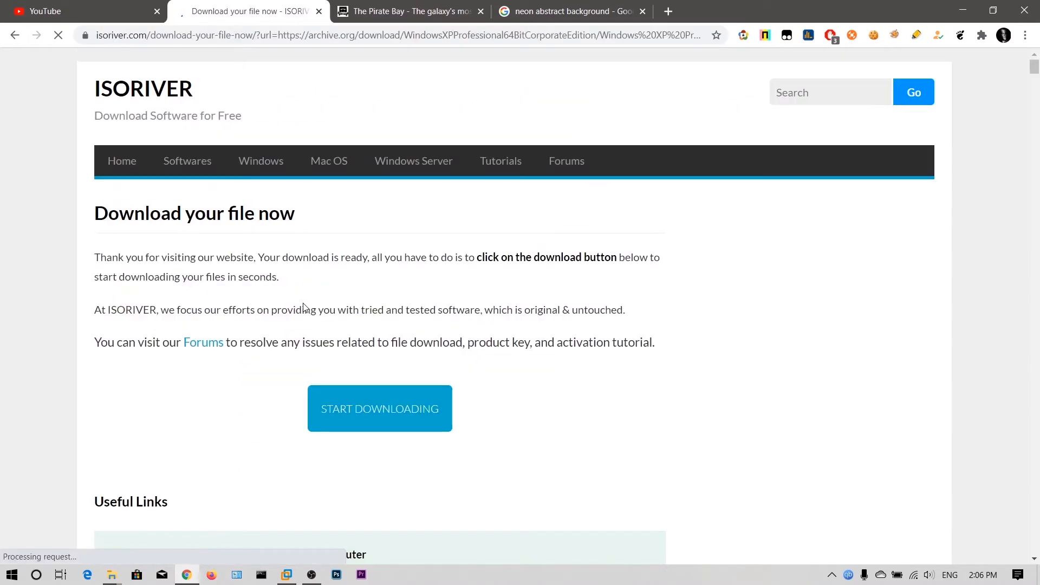
{"action": "left_click", "coordinate": [12, 34]}
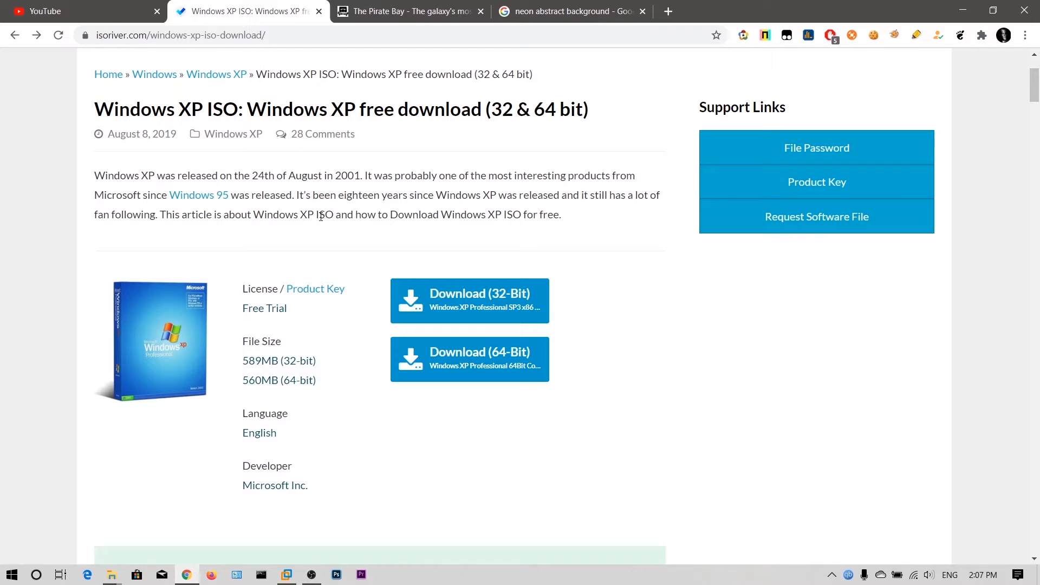
- View The Pirate Bay results for "windows xp 32 bit" and its web address, and return to the ISORIVER page
{"action": "left_click", "coordinate": [350, 4]}
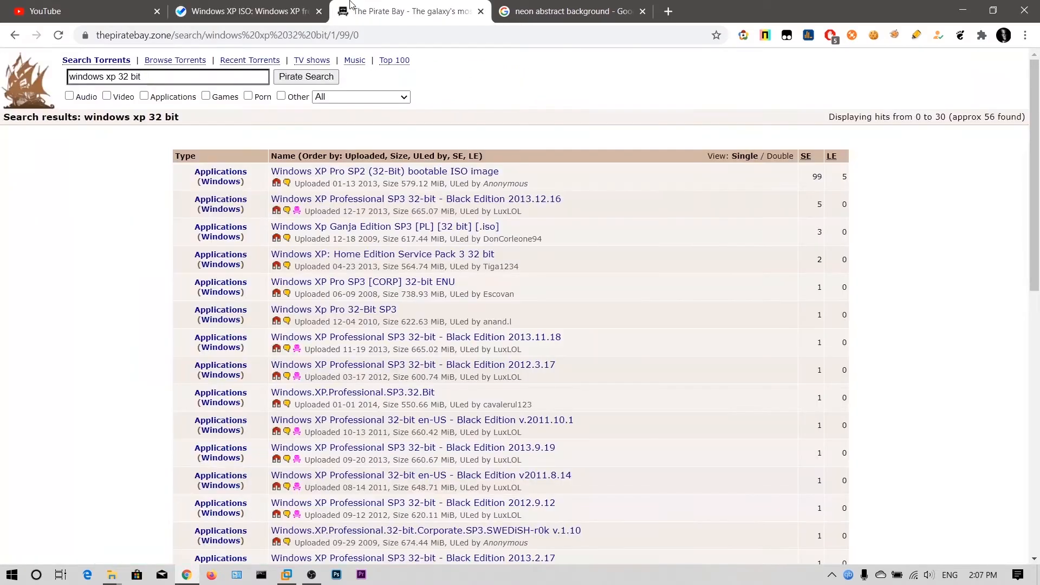
{"action": "left_click_drag", "start_coordinate": [360, 38], "coordinate": [93, 38]}
{"action": "left_click", "coordinate": [90, 180]}
{"action": "left_click", "coordinate": [196, 4]}
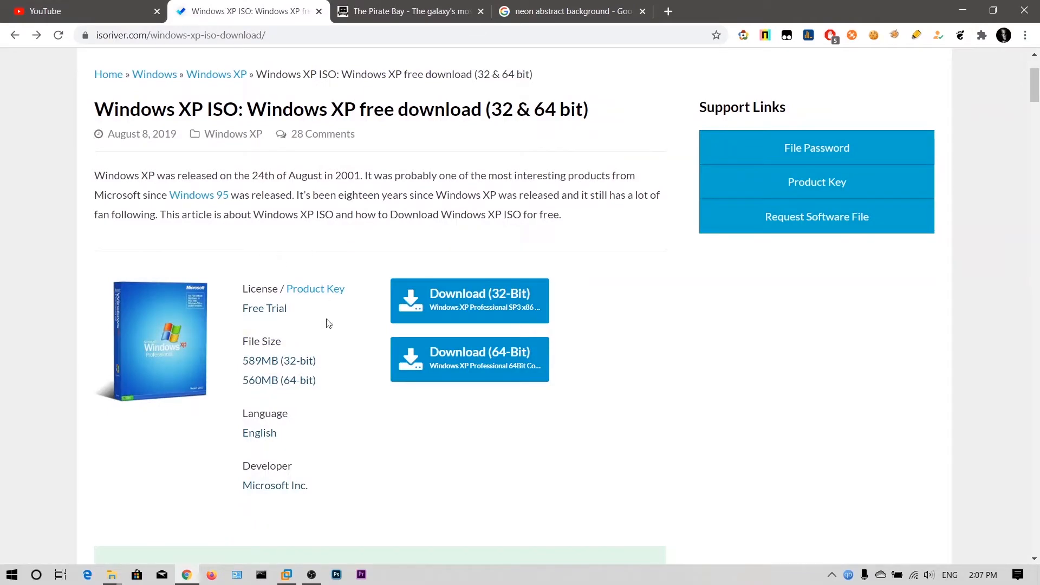
- Switch to VMware Workstation and begin a new Typical virtual machine with the operating system set to be installed later
{"action": "left_click", "coordinate": [287, 573]}
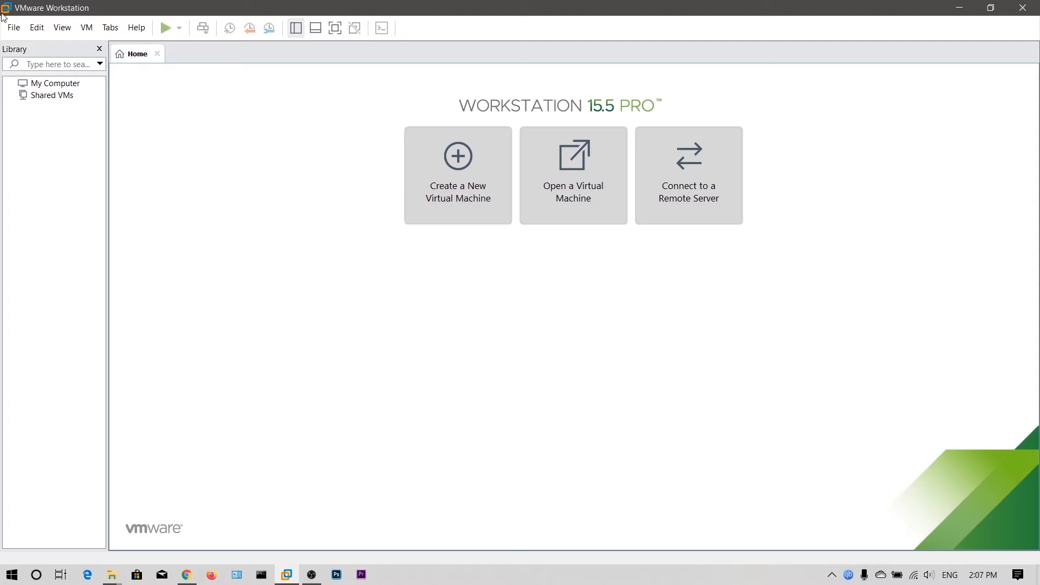
{"action": "left_click", "coordinate": [13, 25]}
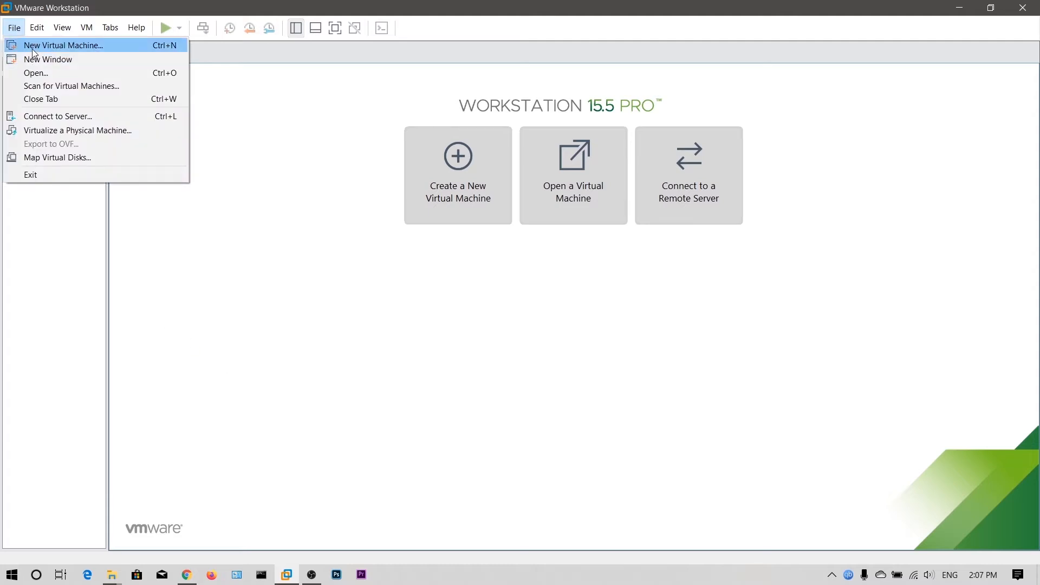
{"action": "left_click", "coordinate": [33, 50]}
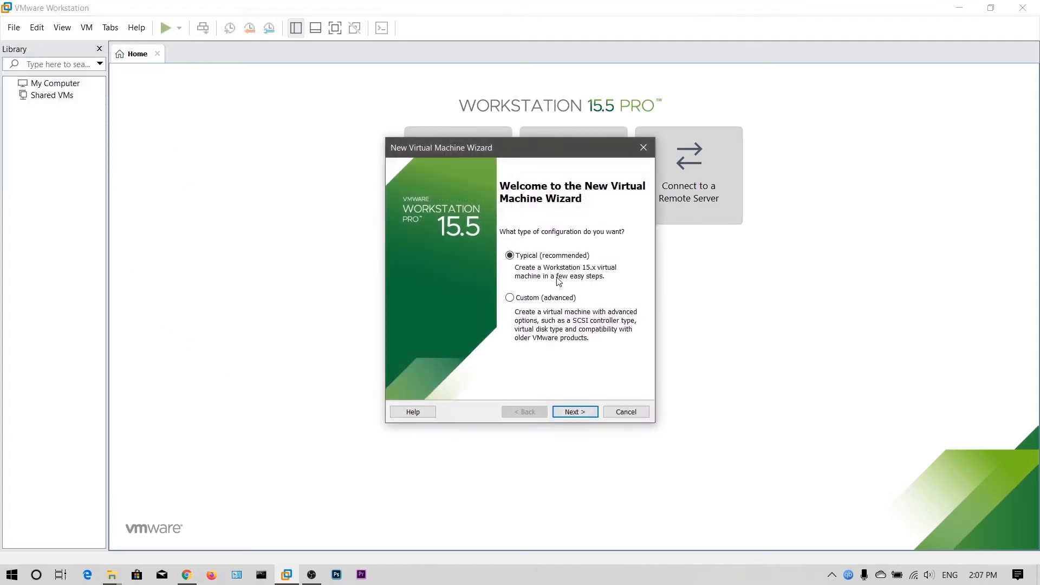
{"action": "left_click", "coordinate": [575, 412]}
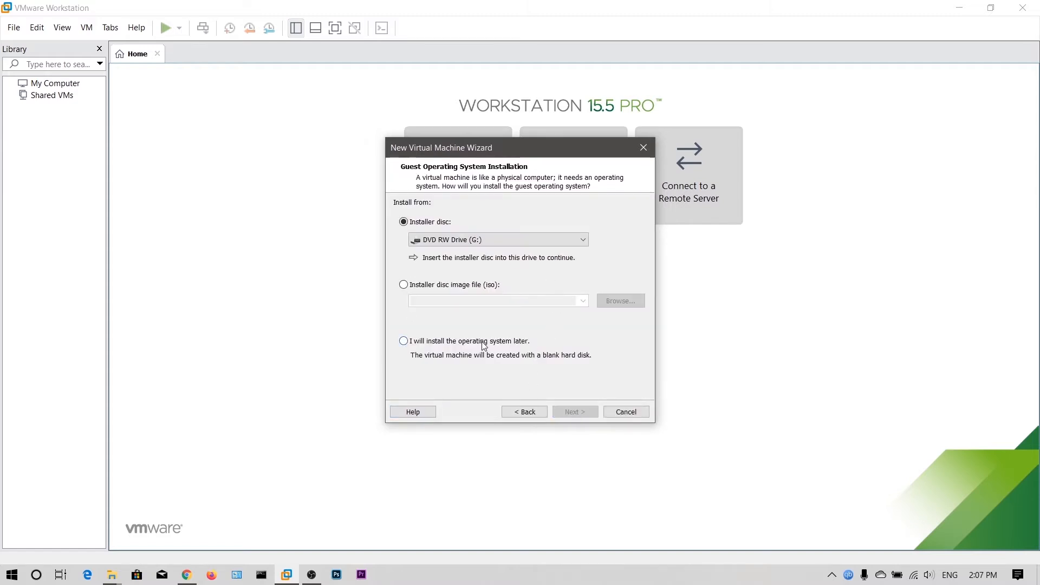
{"action": "left_click", "coordinate": [483, 342]}
{"action": "left_click", "coordinate": [575, 412]}
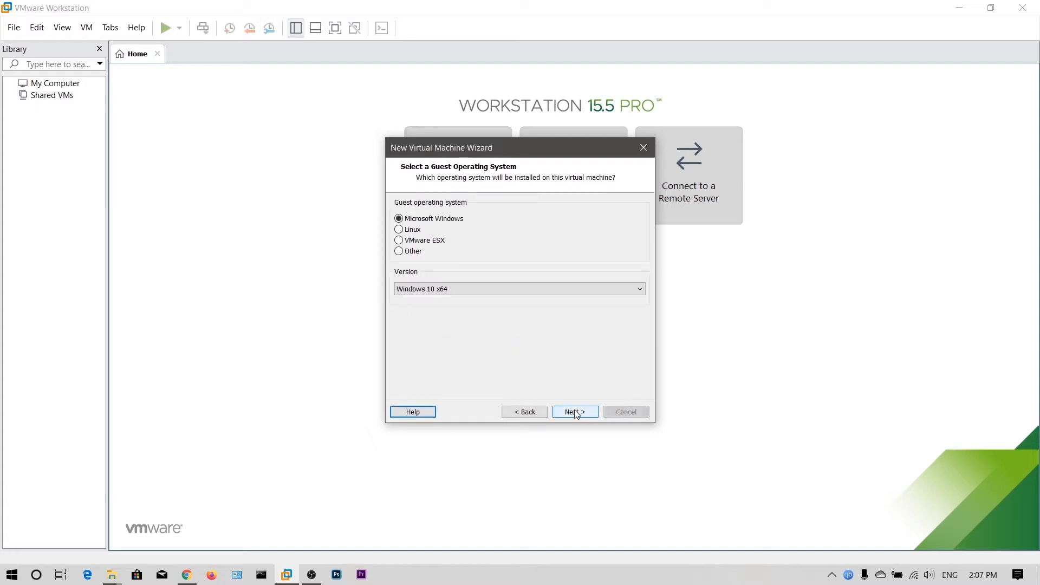
- Set the guest operating system to Windows XP Professional and accept Windows XP Professional as the virtual machine name with the default location
{"action": "left_click", "coordinate": [453, 291]}
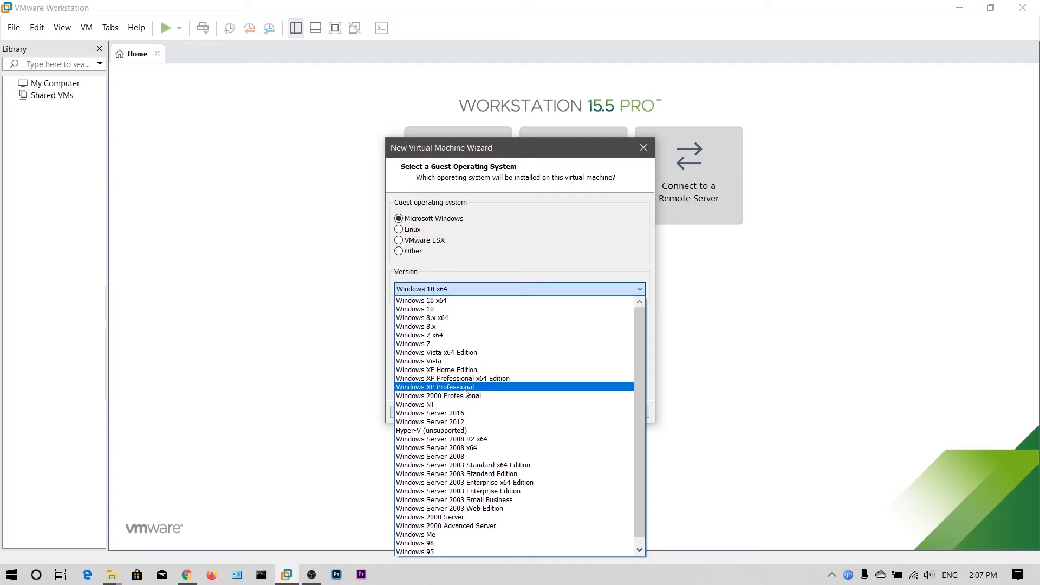
{"action": "left_click", "coordinate": [465, 388]}
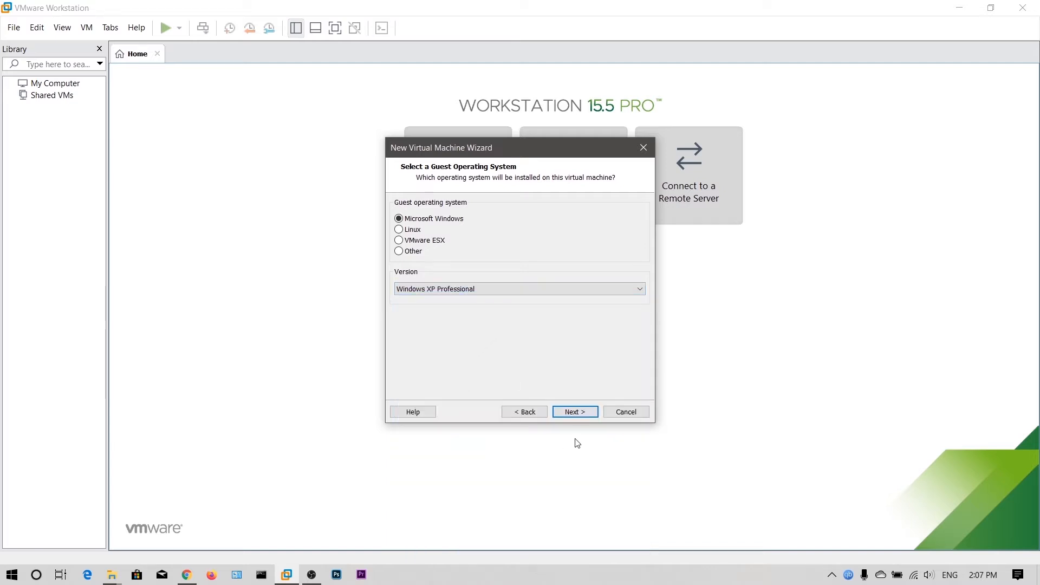
{"action": "left_click", "coordinate": [574, 413]}
{"action": "left_click", "coordinate": [500, 221]}
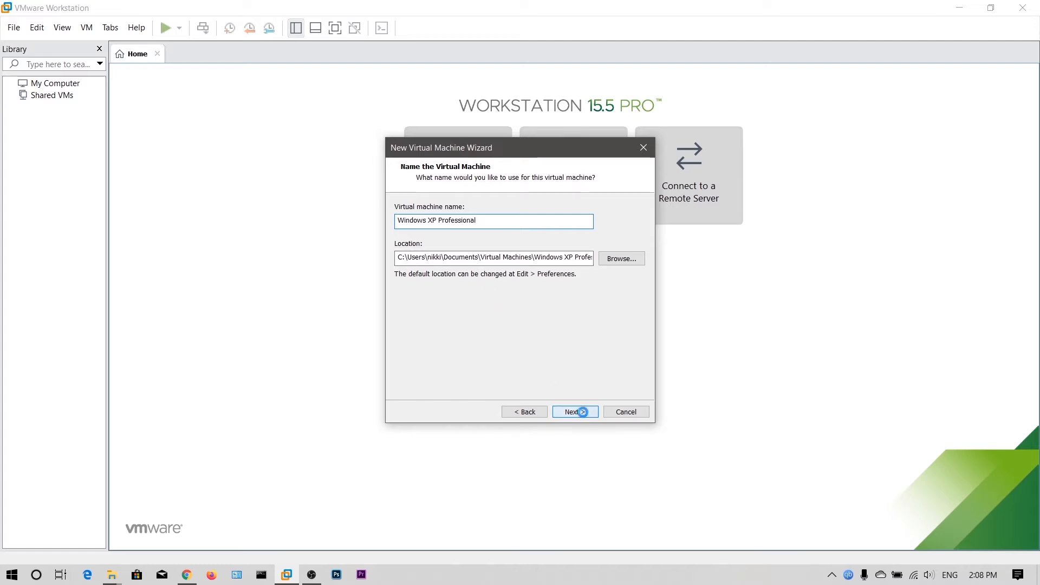
{"action": "left_click", "coordinate": [580, 412]}
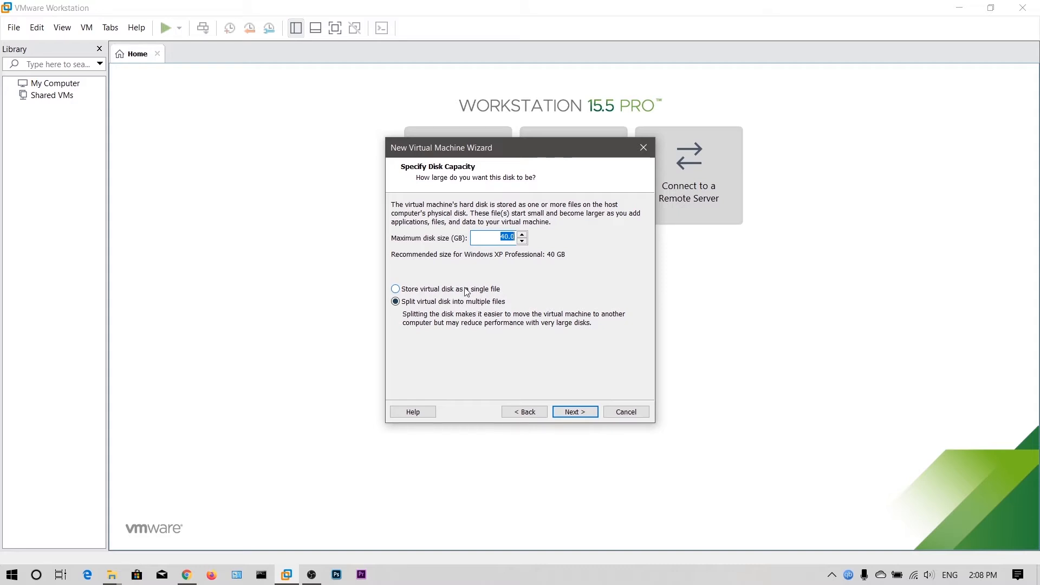
- Store the 40 GB virtual disk as a single file and finish creating the virtual machine
{"action": "left_click", "coordinate": [435, 291]}
{"action": "left_click", "coordinate": [576, 411]}
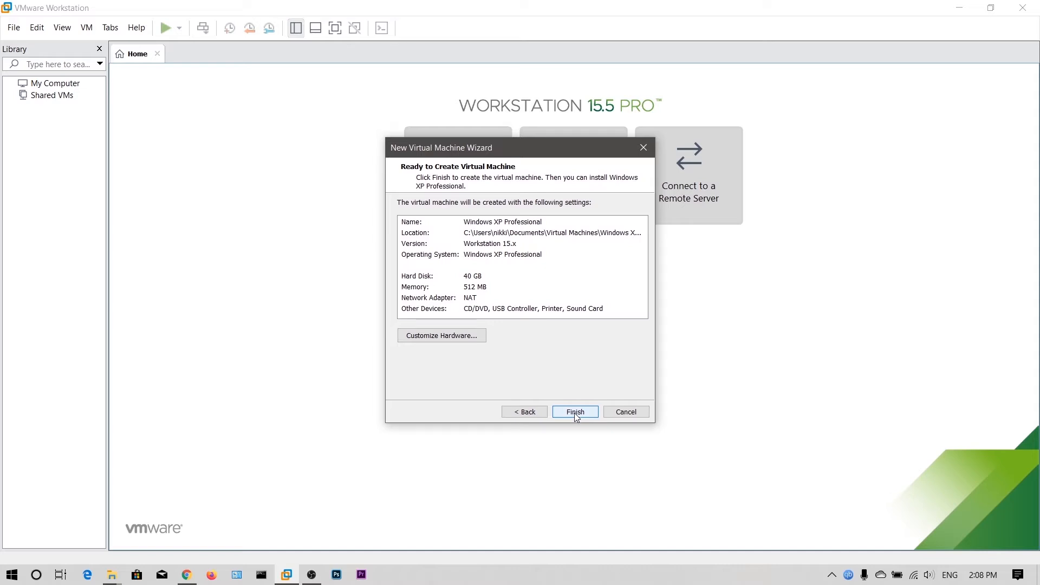
{"action": "left_click", "coordinate": [574, 413]}
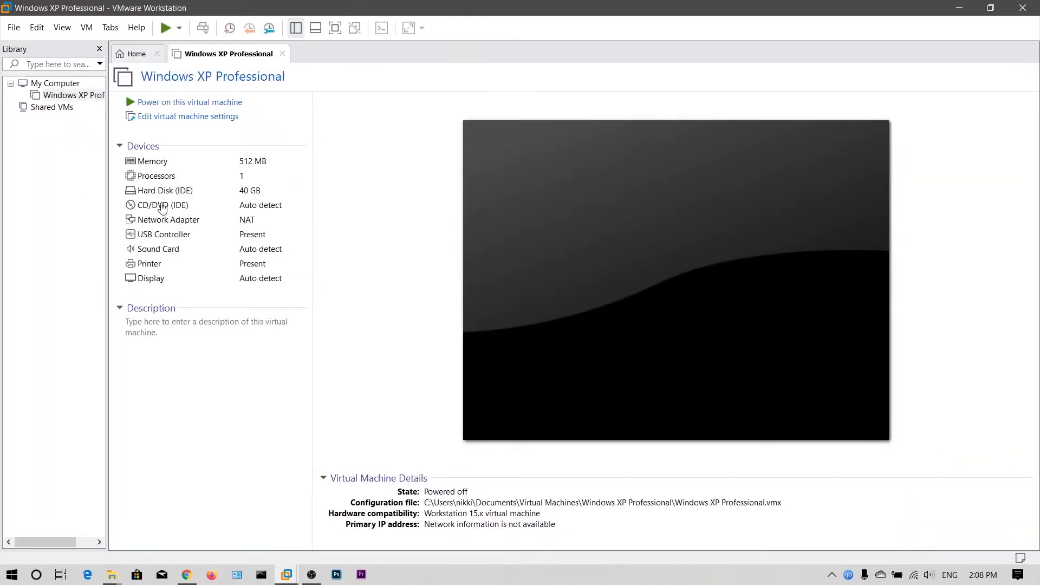
- Open the virtual machine's settings and review its memory, processor and hard disk options
{"action": "left_click", "coordinate": [189, 124]}
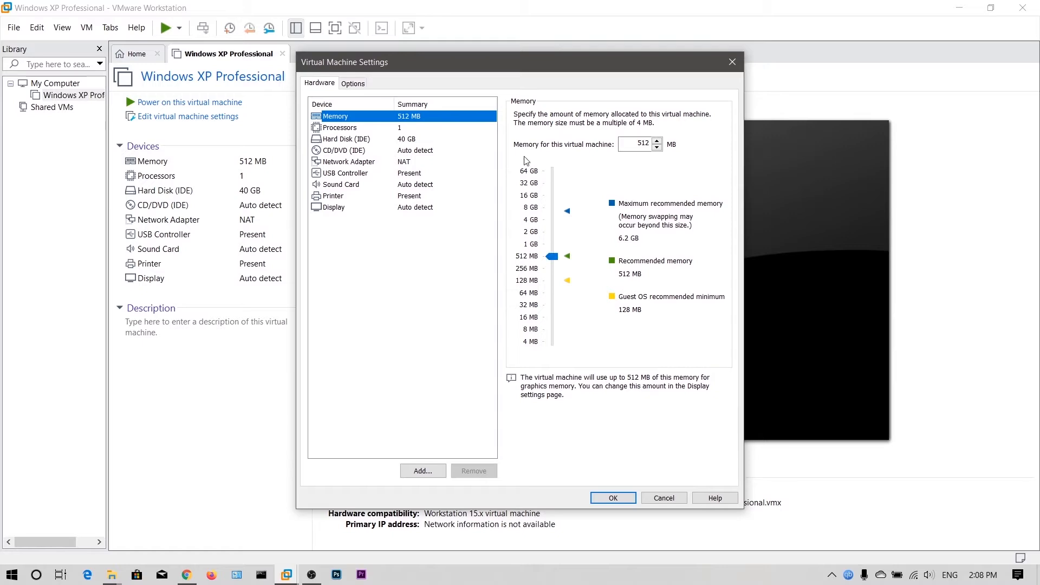
{"action": "left_click", "coordinate": [411, 130]}
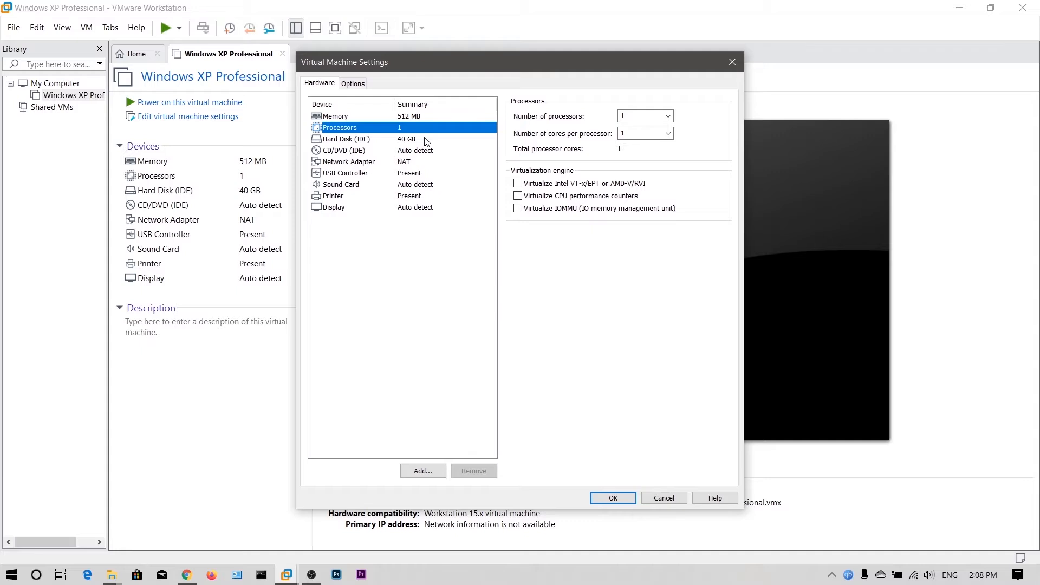
{"action": "left_click", "coordinate": [668, 117]}
{"action": "left_click", "coordinate": [685, 122]}
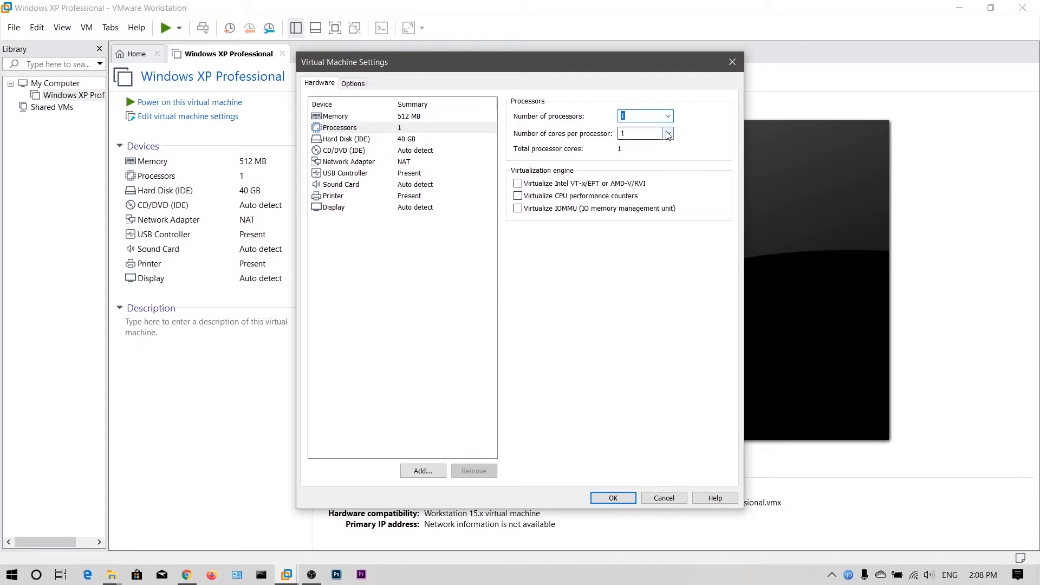
{"action": "left_click", "coordinate": [669, 133]}
{"action": "left_click", "coordinate": [681, 133]}
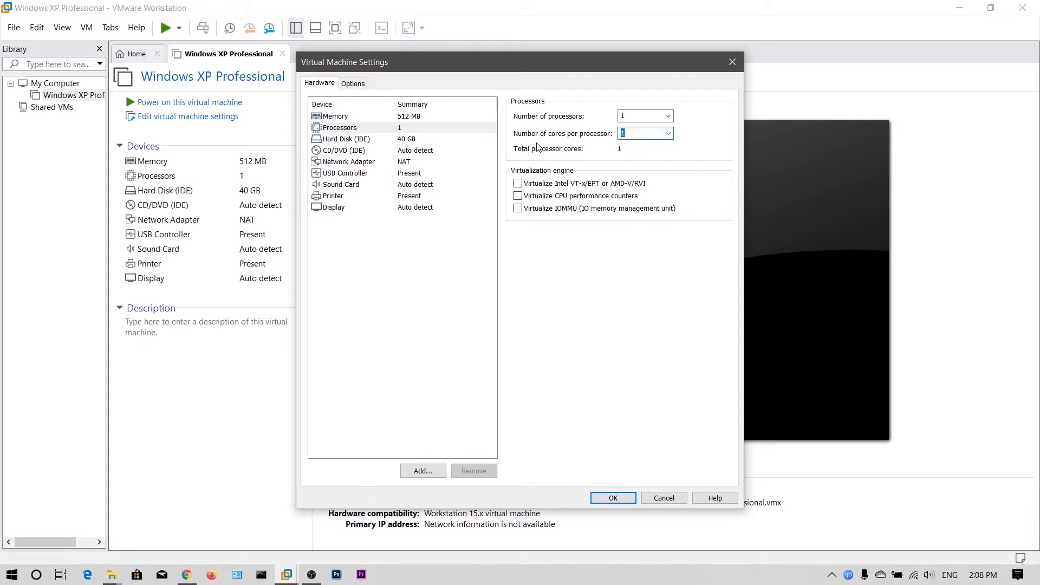
{"action": "left_click", "coordinate": [401, 140]}
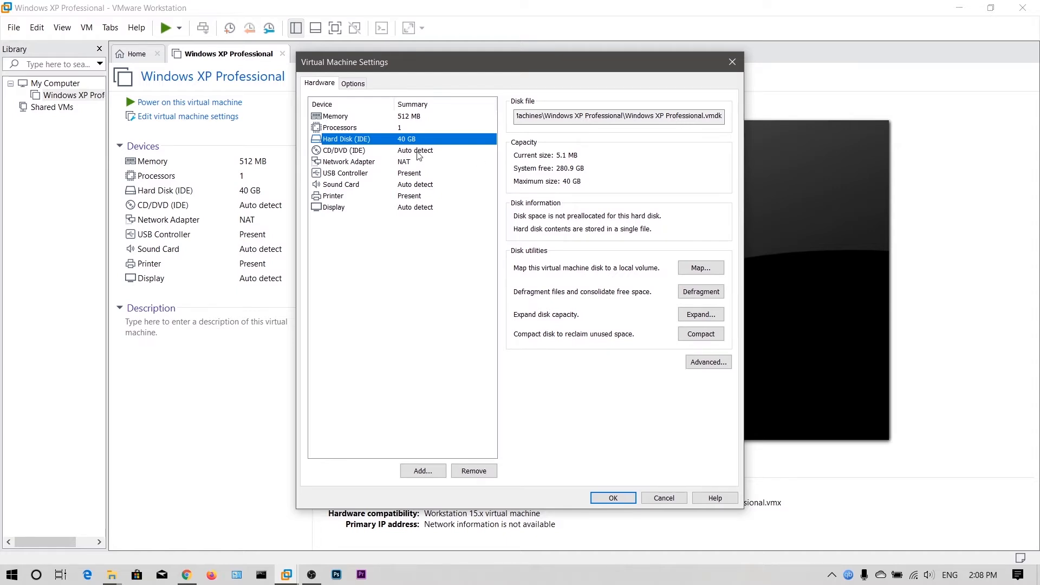
- Set the CD/DVD drive to use the ISO image from the Windows XP SP2 folder in Downloads and save the settings
{"action": "left_click", "coordinate": [417, 154]}
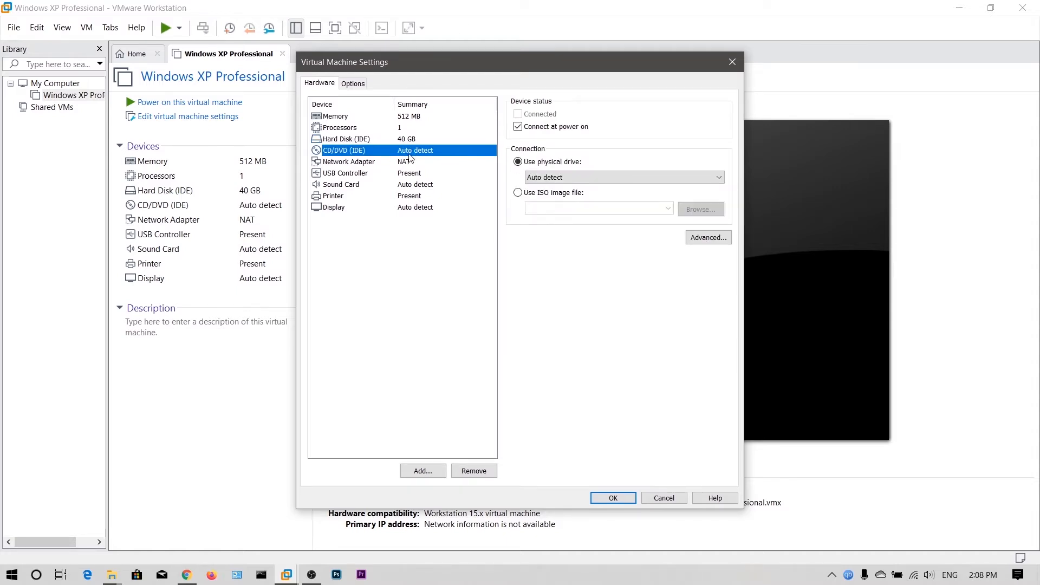
{"action": "left_click", "coordinate": [545, 196]}
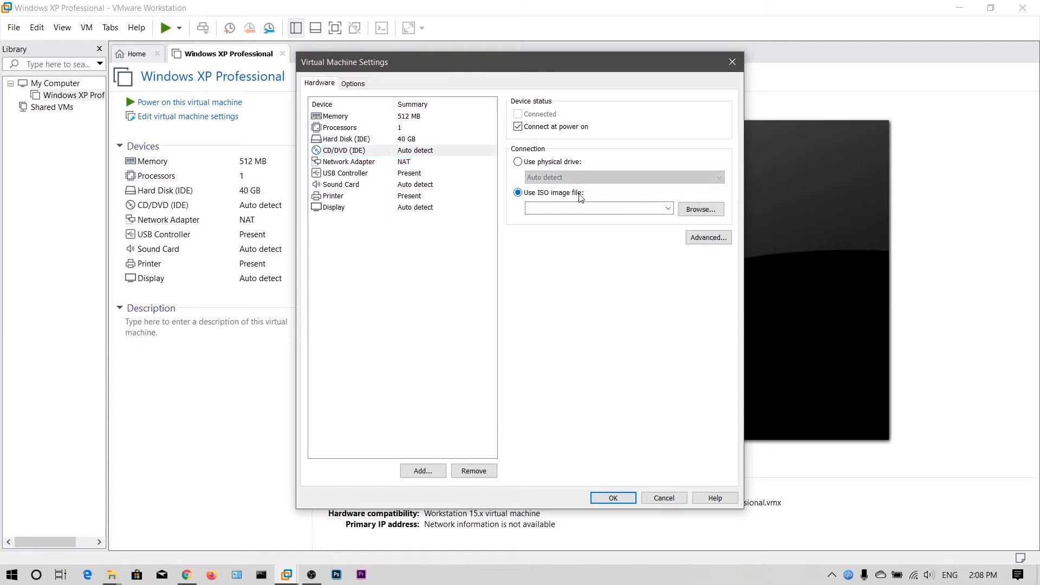
{"action": "left_click", "coordinate": [701, 210]}
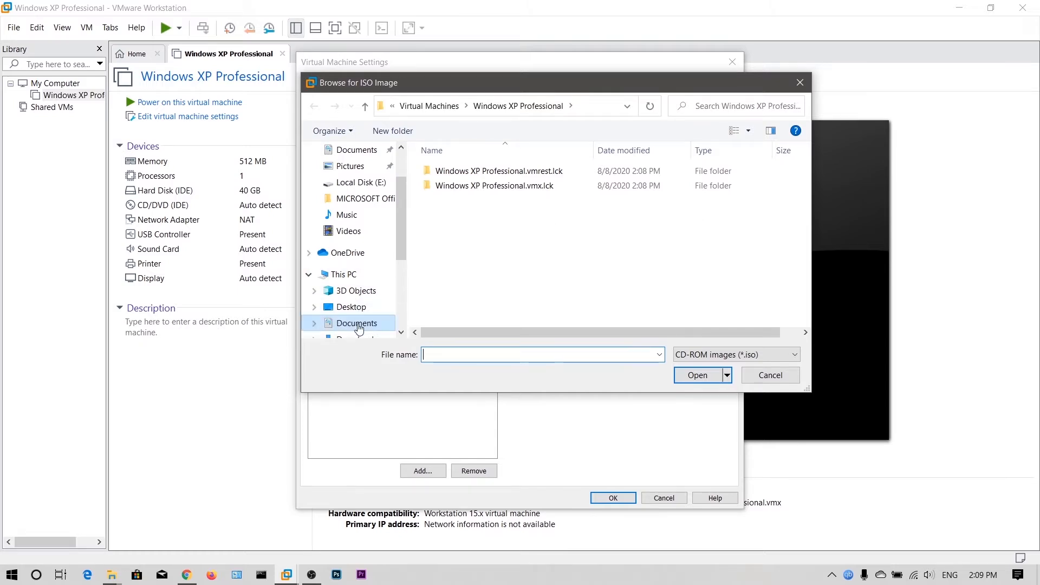
{"action": "scroll", "coordinate": [376, 304], "scroll_direction": "down", "scroll_amount": 2}
{"action": "left_click", "coordinate": [374, 274]}
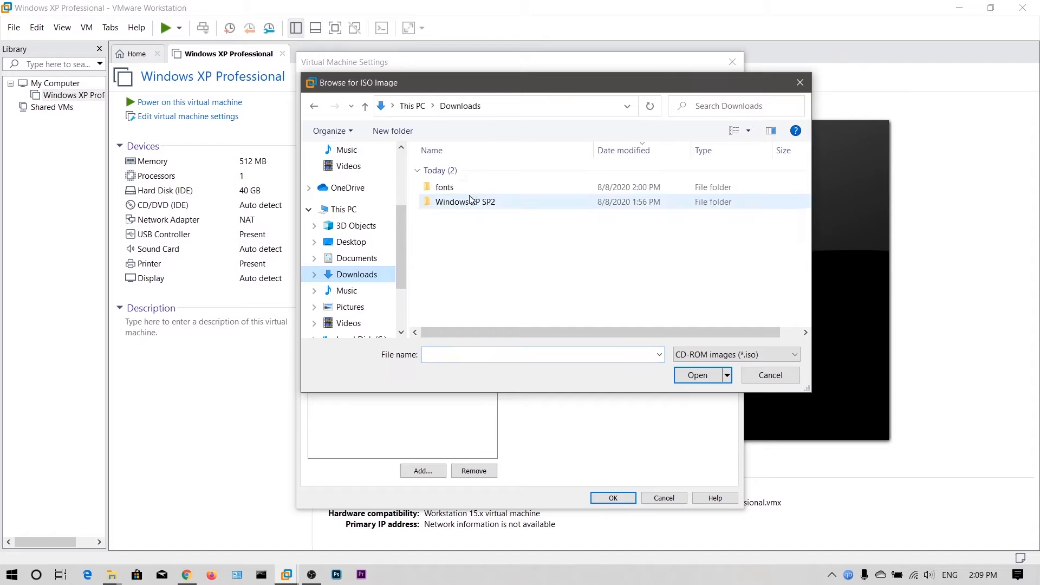
{"action": "double_click", "coordinate": [471, 202]}
{"action": "double_click", "coordinate": [469, 171]}
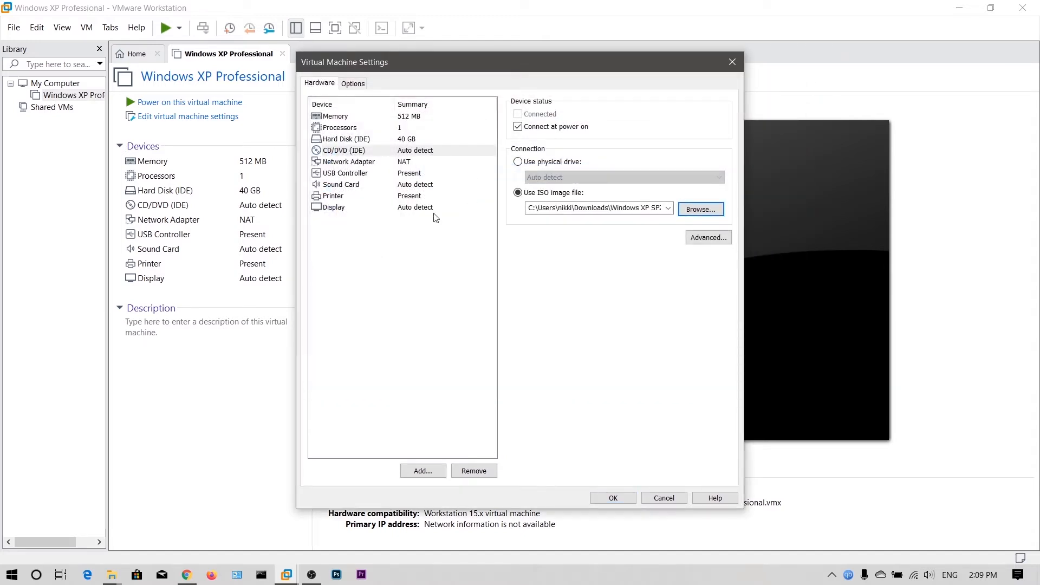
{"action": "left_click", "coordinate": [630, 499]}
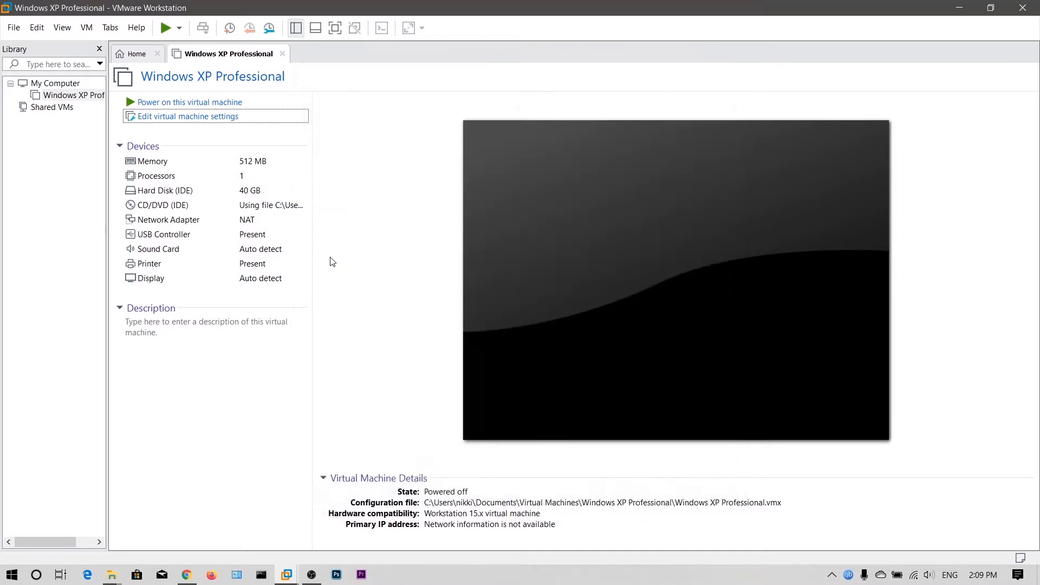
- Power on the Windows XP Professional virtual machine, show it in full screen and direct input to the guest
{"action": "left_click", "coordinate": [237, 103]}
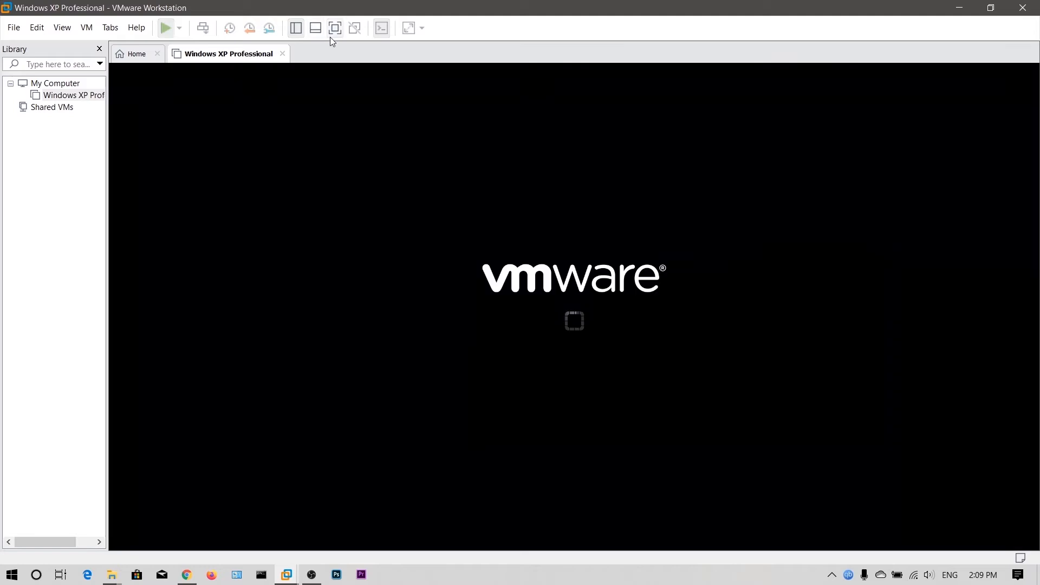
{"action": "left_click", "coordinate": [335, 30]}
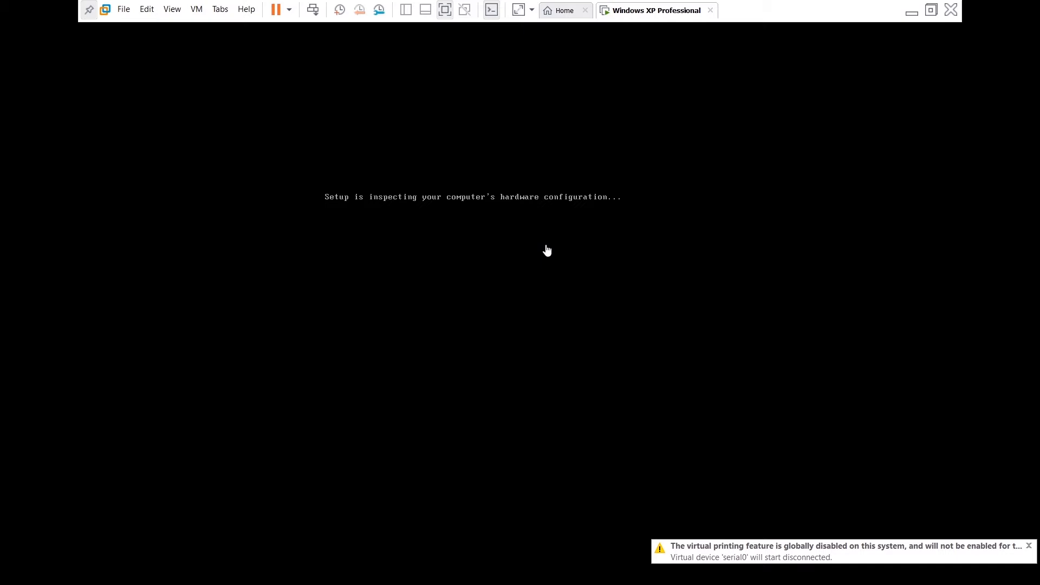
{"action": "left_click", "coordinate": [546, 251]}
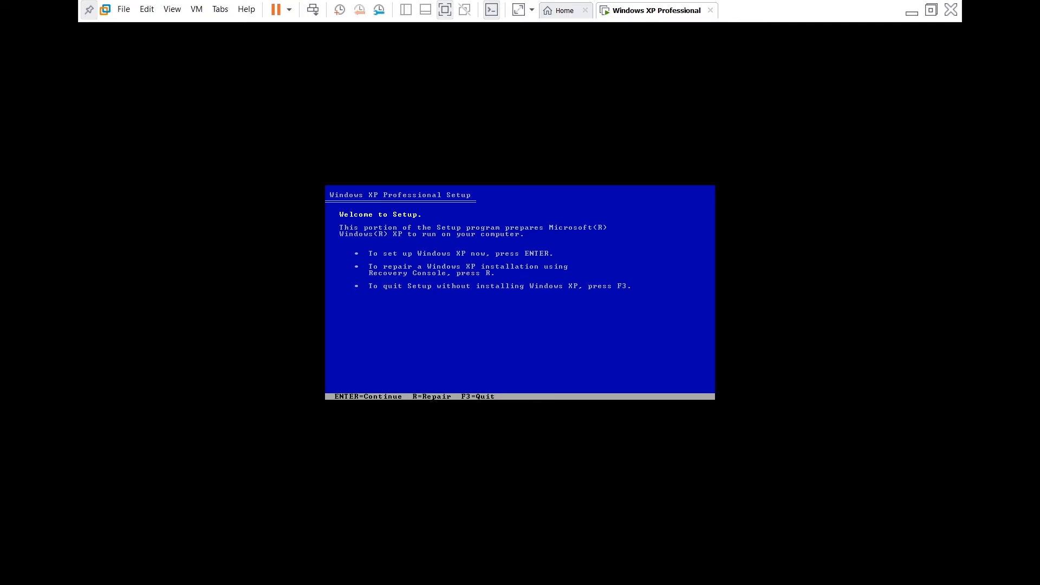
- Start the Windows XP setup, accept the licence agreement and create a 40947 MB partition in the unpartitioned space
{"action": "key", "text": "Return"}
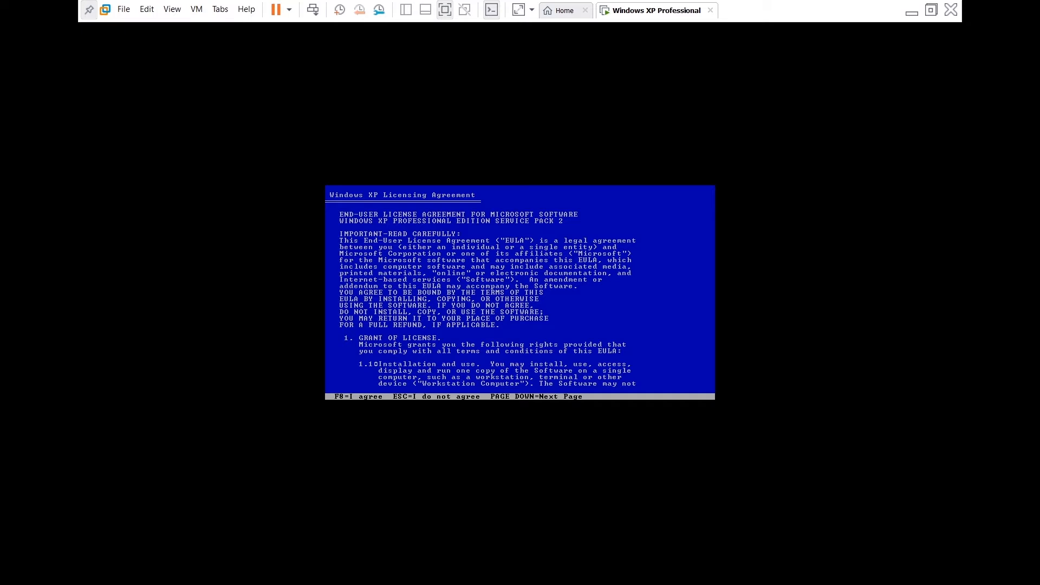
{"action": "key", "text": "F8"}
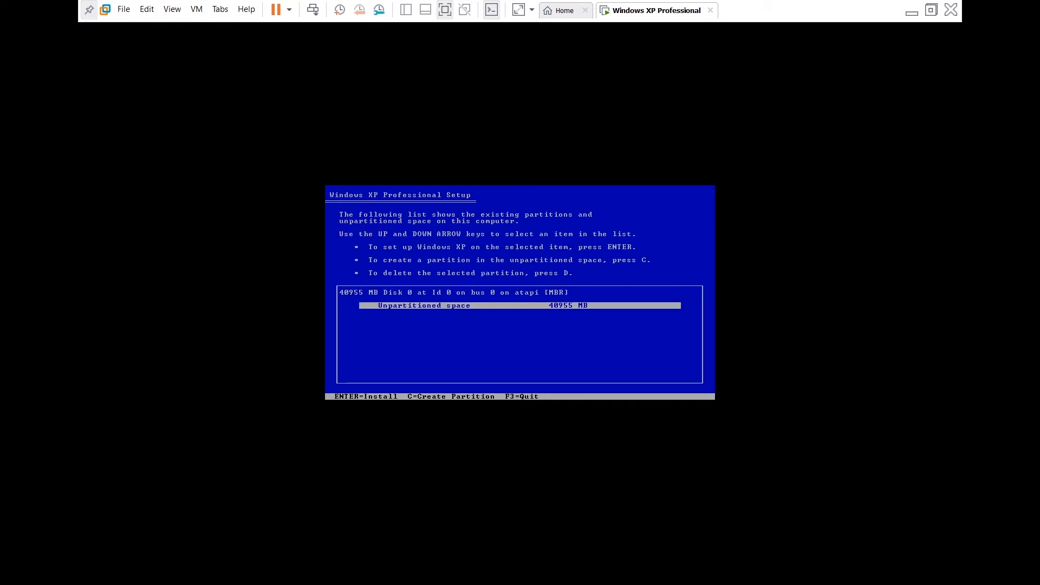
{"action": "key", "text": "c"}
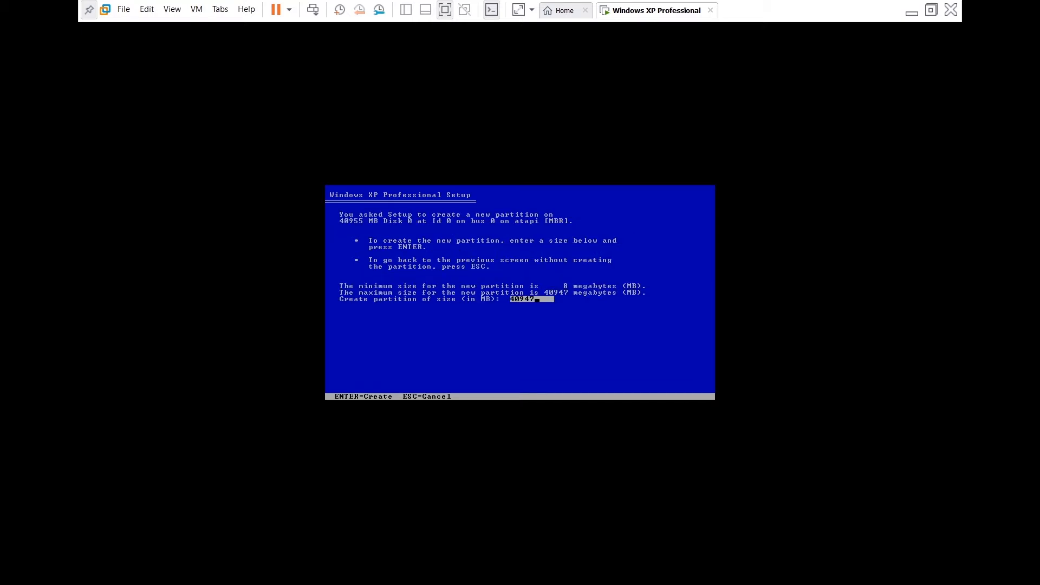
{"action": "key", "text": "Return"}
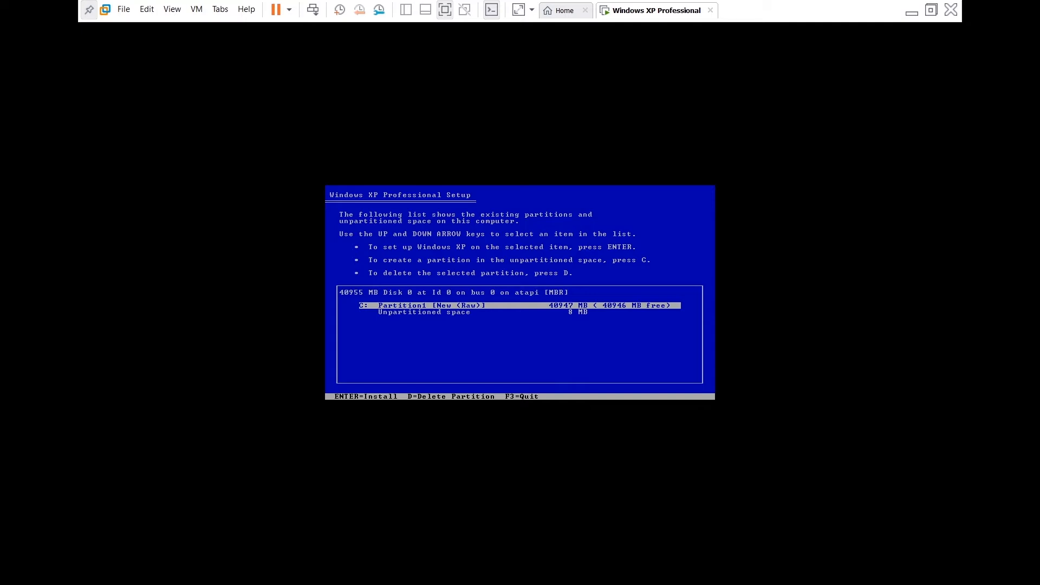
- Install Windows XP on the new C: partition with a quick NTFS format and restart the virtual machine
{"action": "key", "text": "Return"}
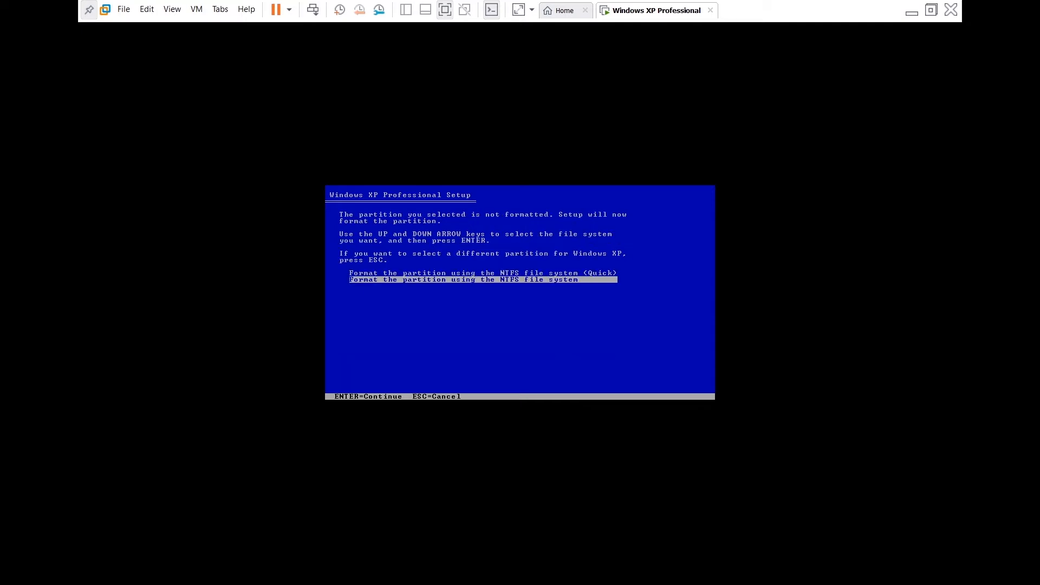
{"action": "key", "text": "Up"}
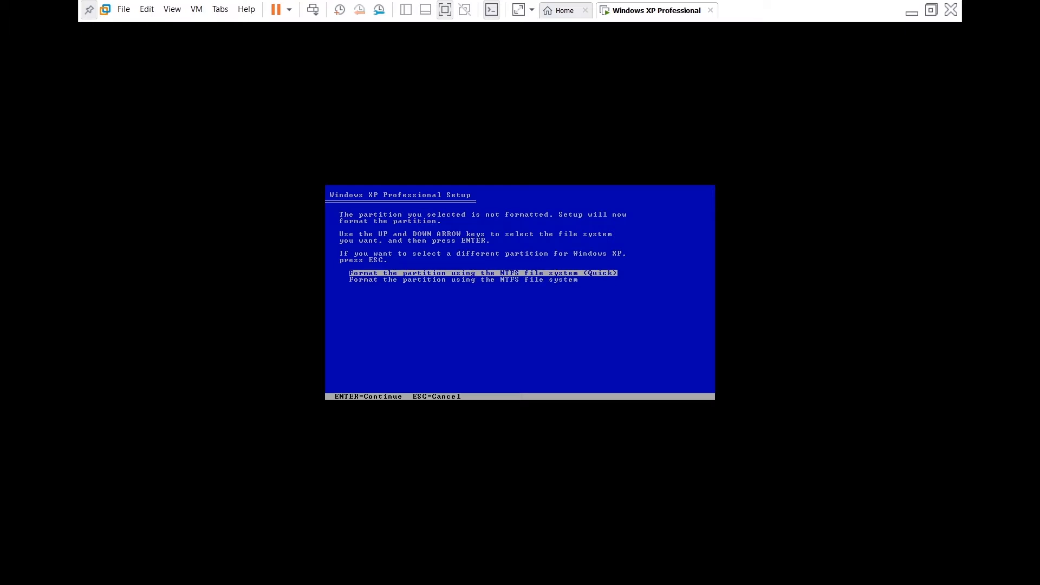
{"action": "key", "text": "Return"}
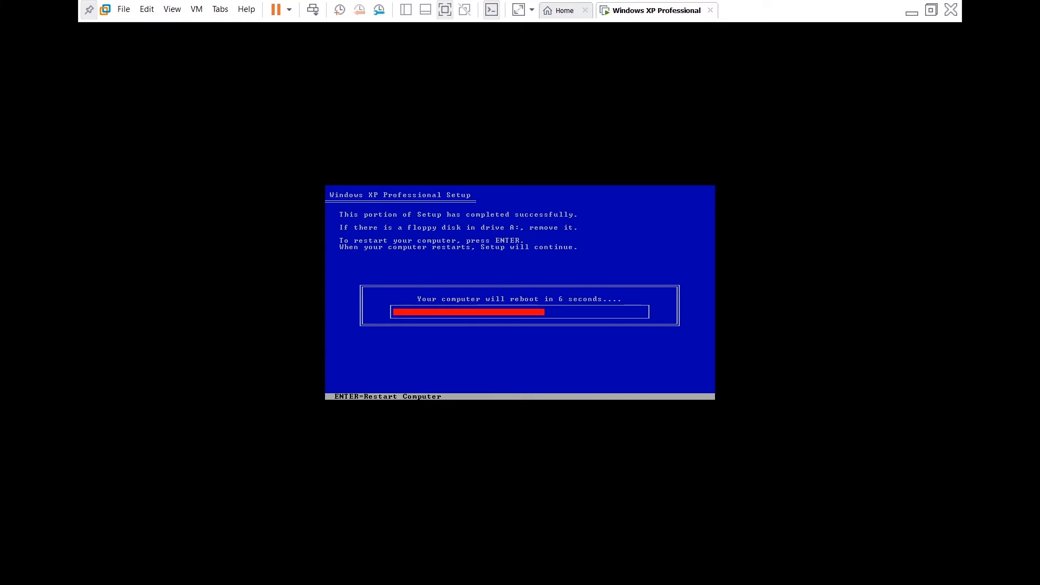
{"action": "key", "text": "Return"}
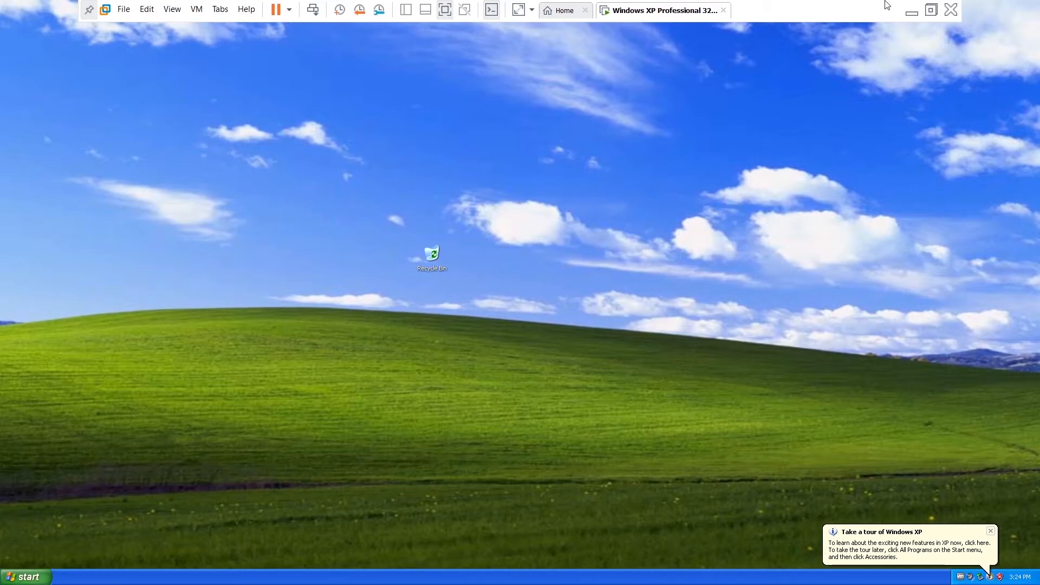
- Switch to the host's vuln_softwares folder and copy mona.py and ImmunityDebugger_1_85_setup.exe to the virtual machine's desktop
{"action": "left_click", "coordinate": [912, 12]}
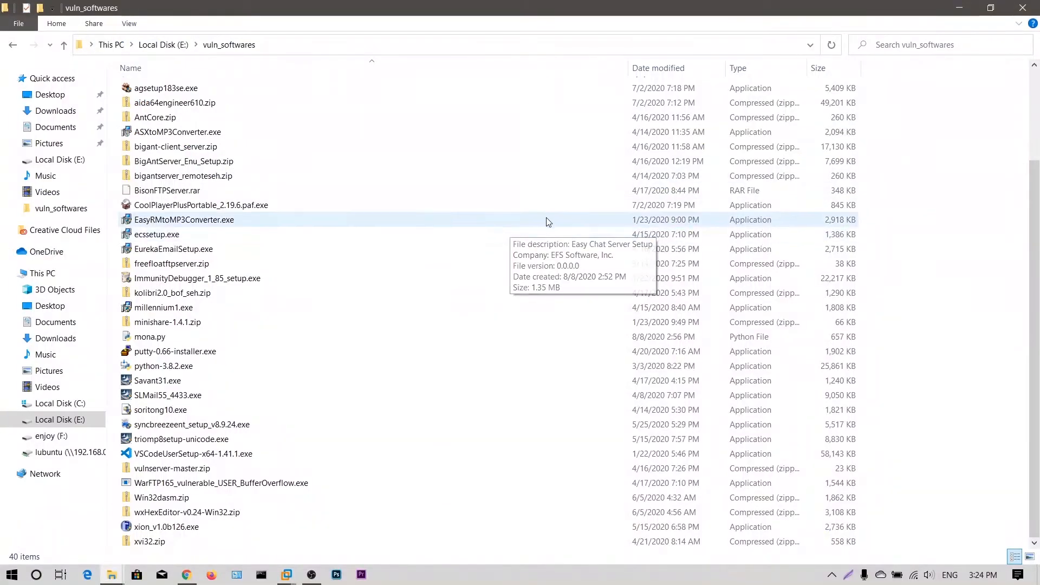
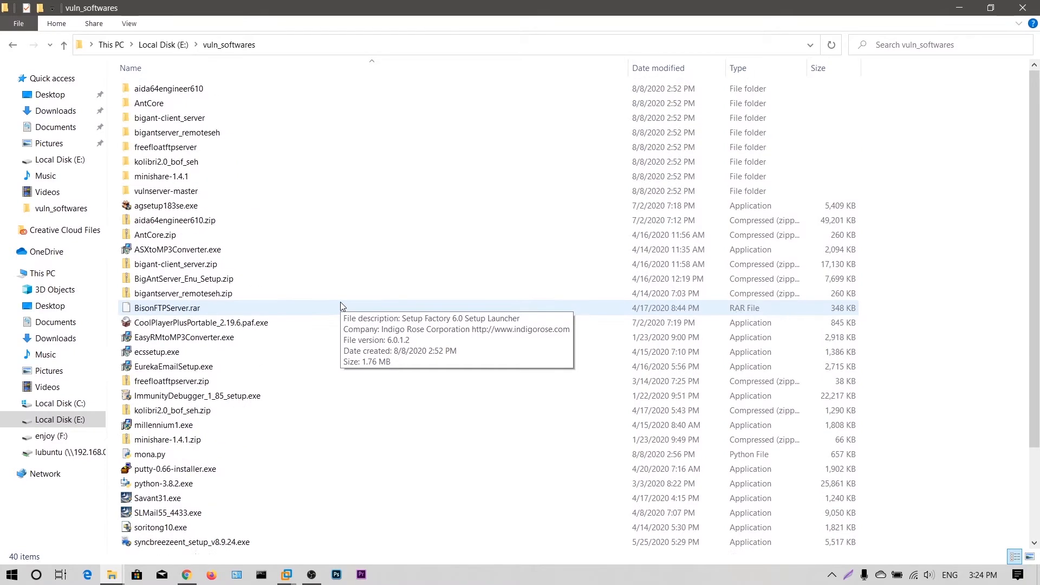
{"action": "scroll", "coordinate": [346, 301], "scroll_direction": "down", "scroll_amount": 3}
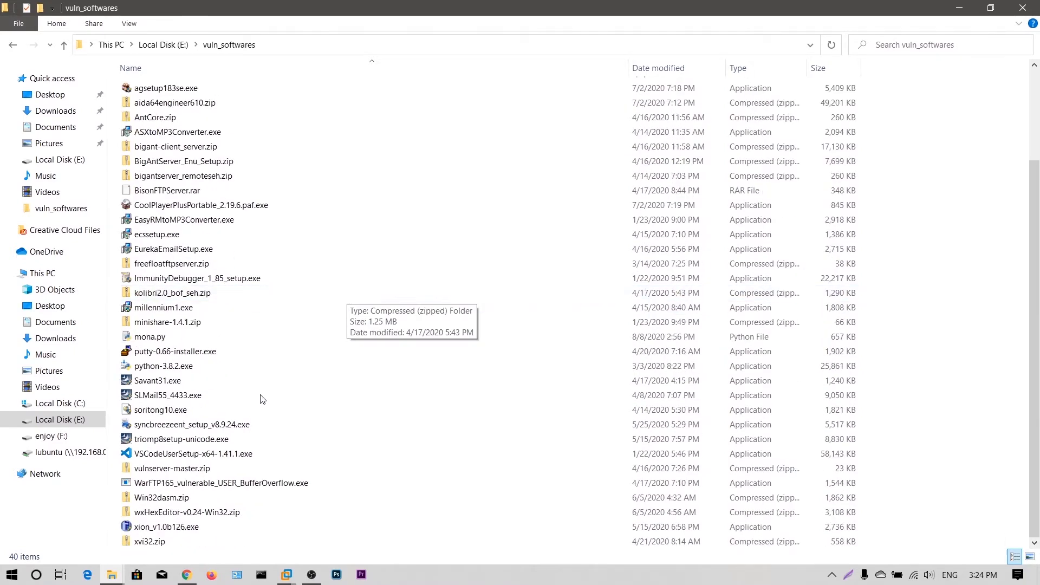
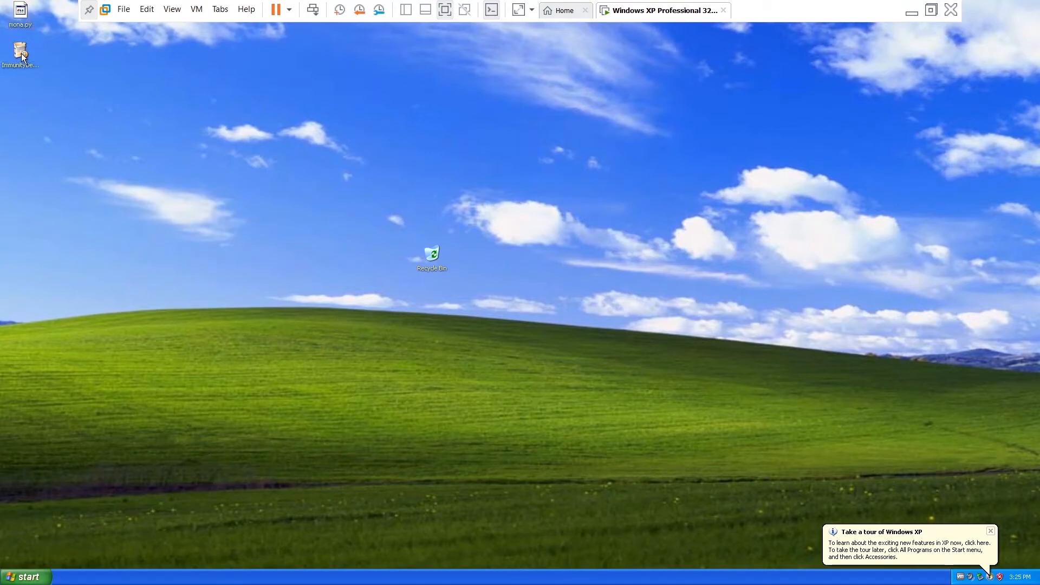
- Install Immunity Debugger in its default folder, accepting the licence and agreeing to install Python 2.7.1 once it finishes
{"action": "double_click", "coordinate": [21, 54]}
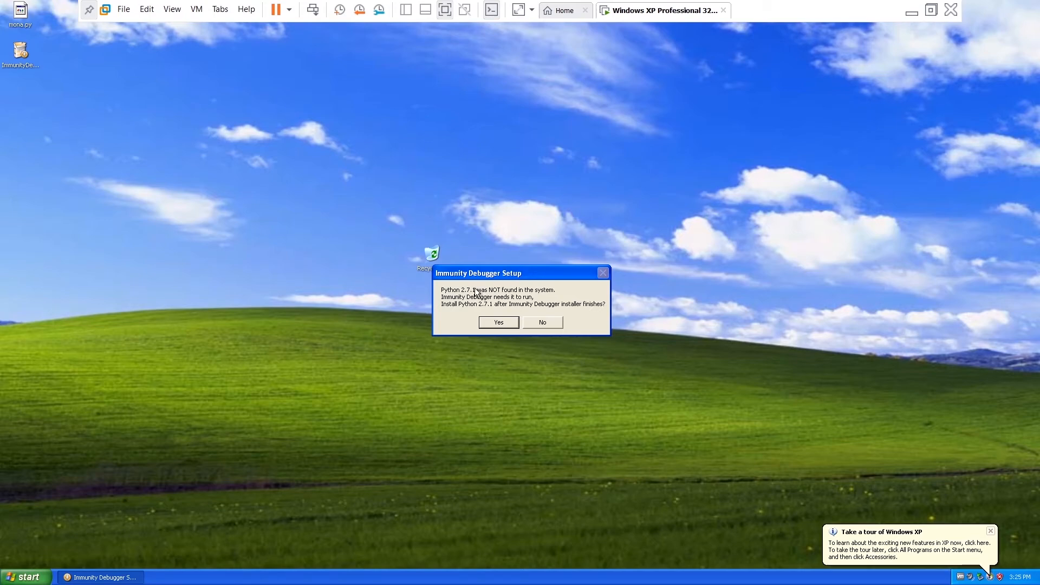
{"action": "left_click", "coordinate": [496, 325]}
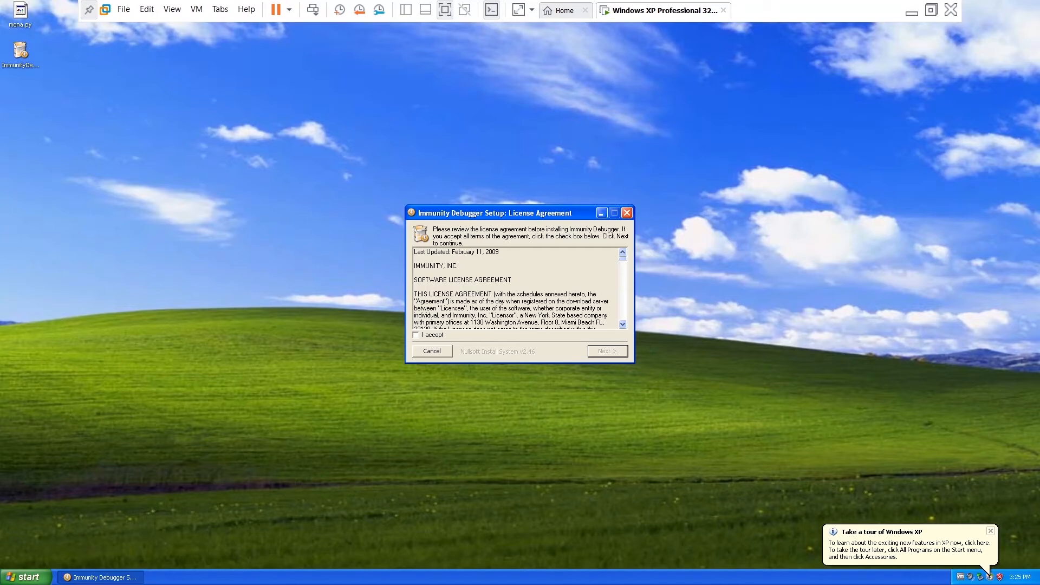
{"action": "left_click", "coordinate": [434, 335]}
{"action": "left_click", "coordinate": [607, 351]}
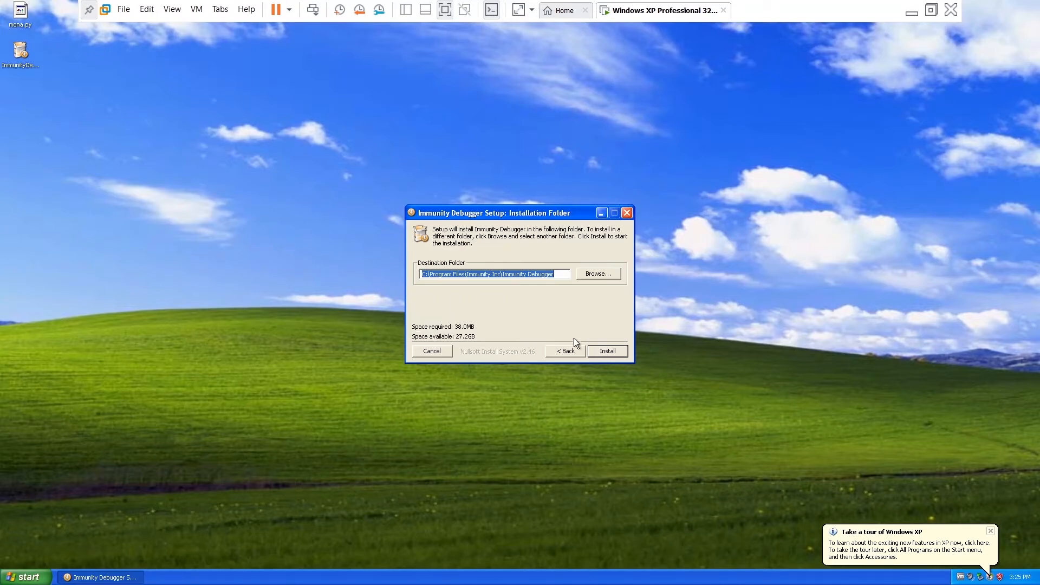
{"action": "left_click", "coordinate": [599, 351]}
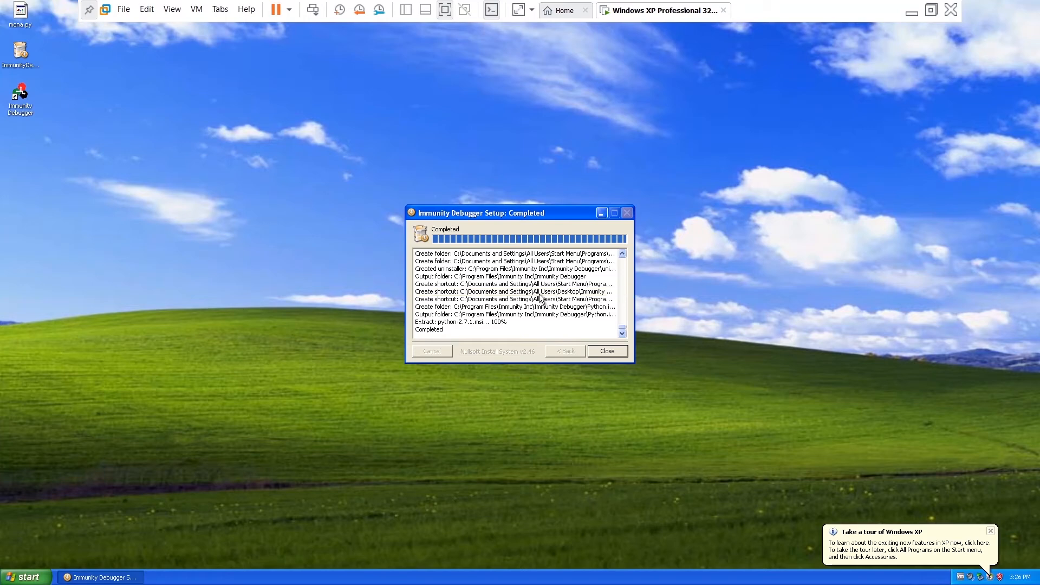
{"action": "left_click", "coordinate": [600, 350]}
{"action": "left_click", "coordinate": [524, 320]}
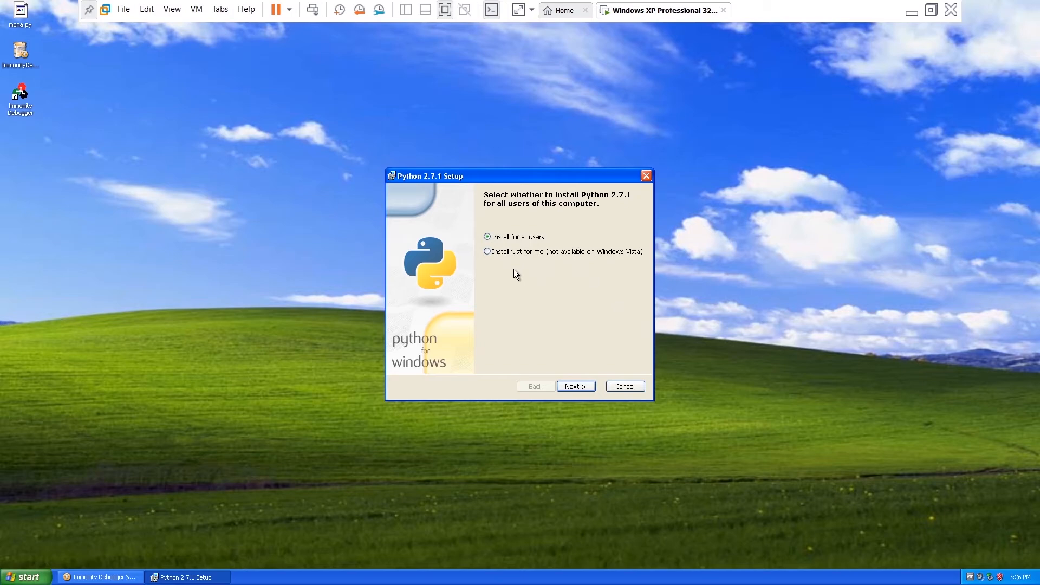
- Install Python 2.7.1 for all users in C:\Python27\ with the default features
{"action": "left_click", "coordinate": [575, 386]}
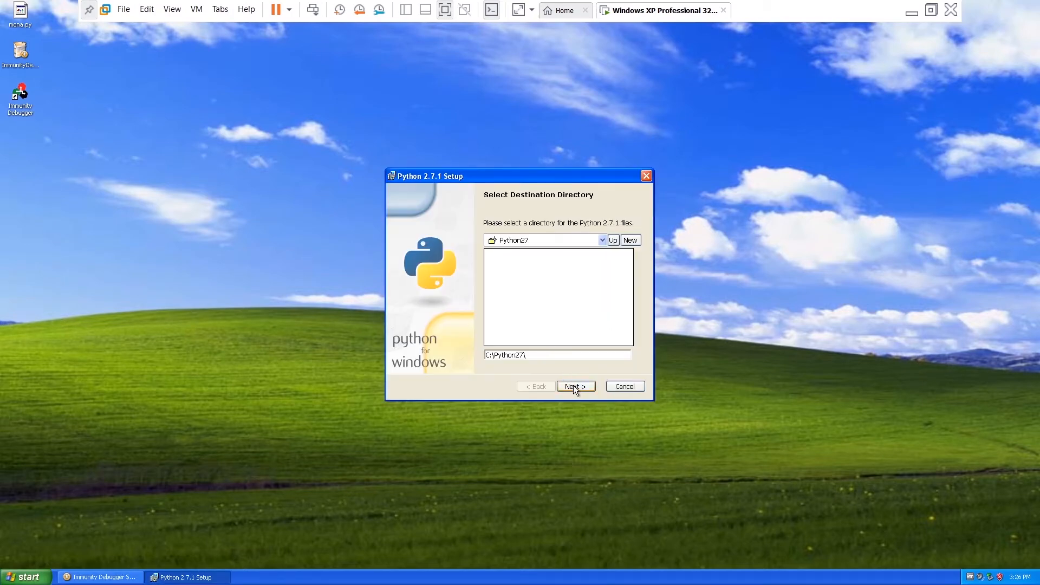
{"action": "left_click", "coordinate": [573, 385]}
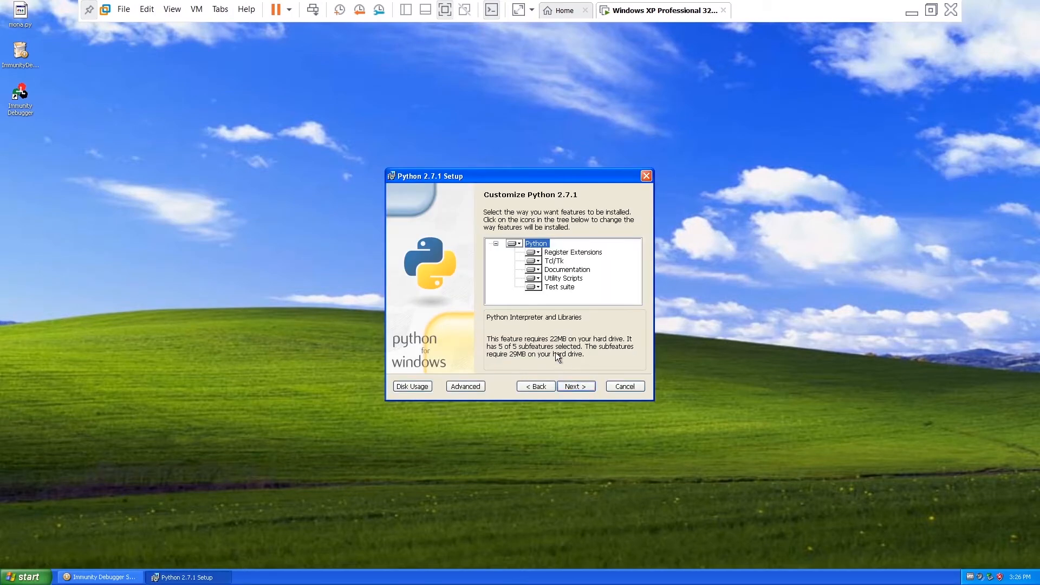
{"action": "left_click", "coordinate": [574, 387]}
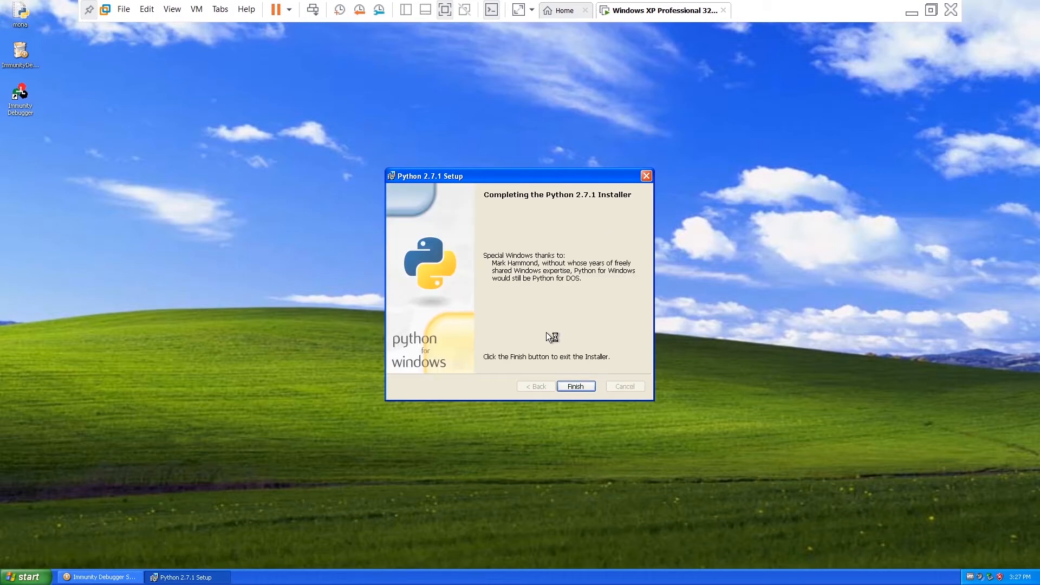
{"action": "left_click", "coordinate": [576, 388]}
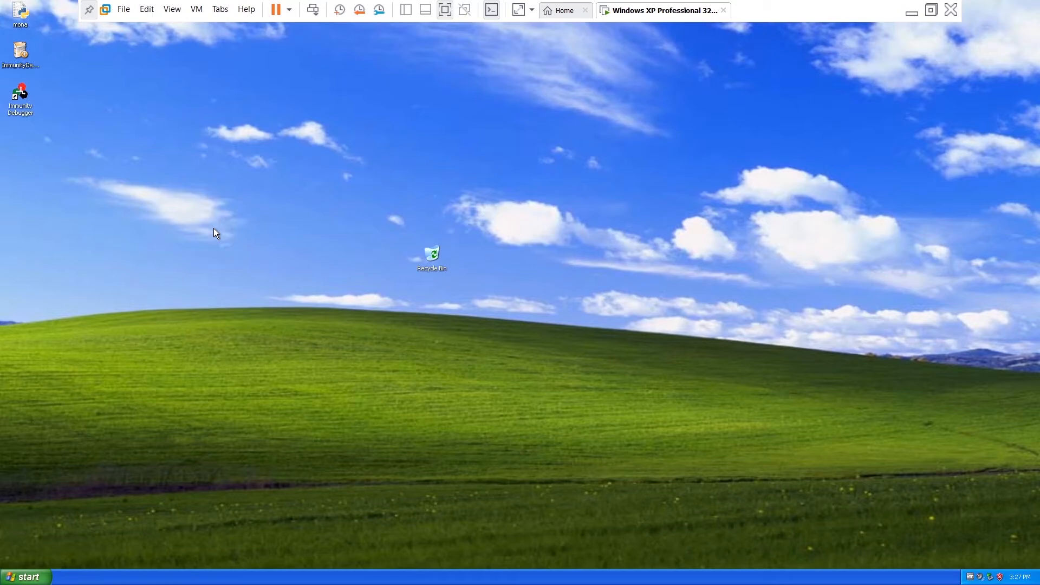
- Launch Immunity Debugger from the desktop to check that it runs, and close it
{"action": "left_click", "coordinate": [26, 96]}
{"action": "double_click", "coordinate": [16, 97]}
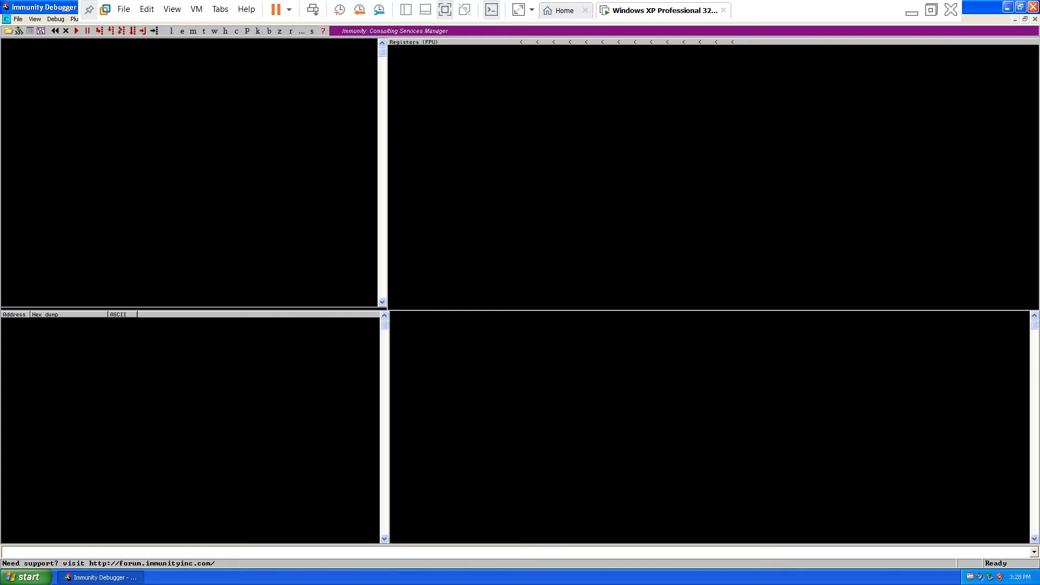
{"action": "left_click", "coordinate": [1033, 7]}
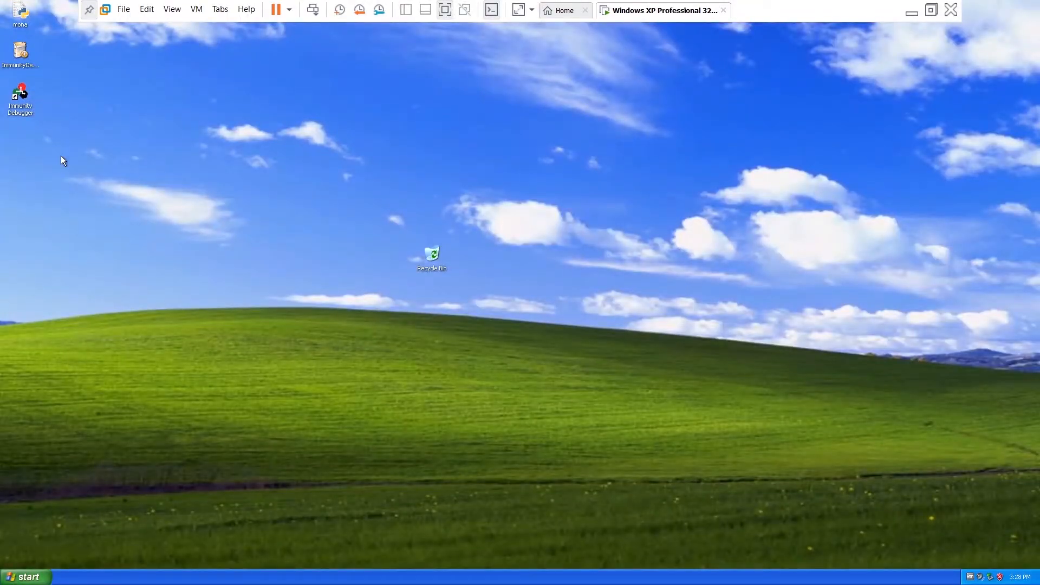
- Copy the mona script on the desktop and show the hidden contents of Local Disk (C:)
{"action": "left_click", "coordinate": [22, 27]}
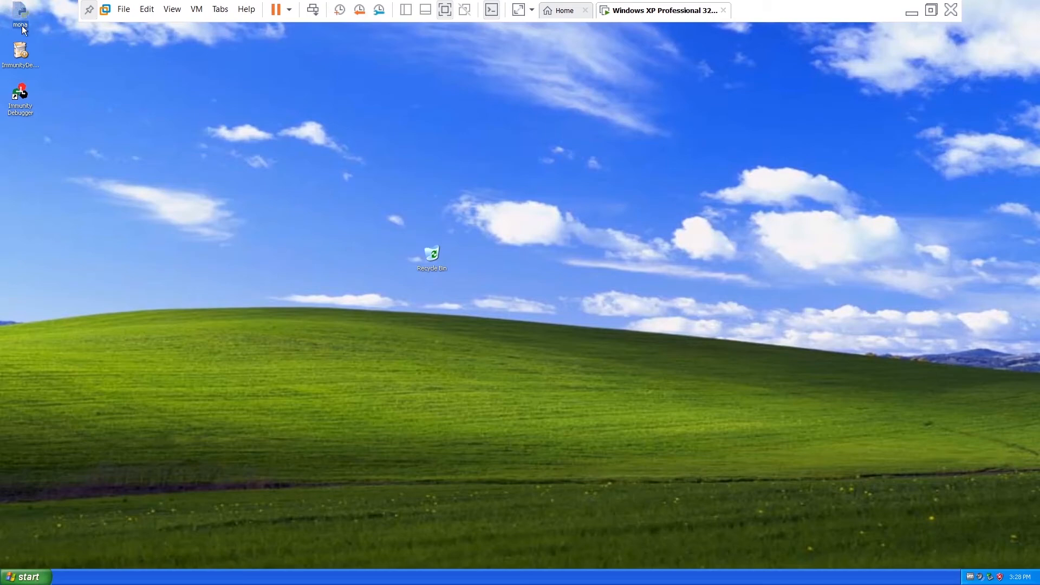
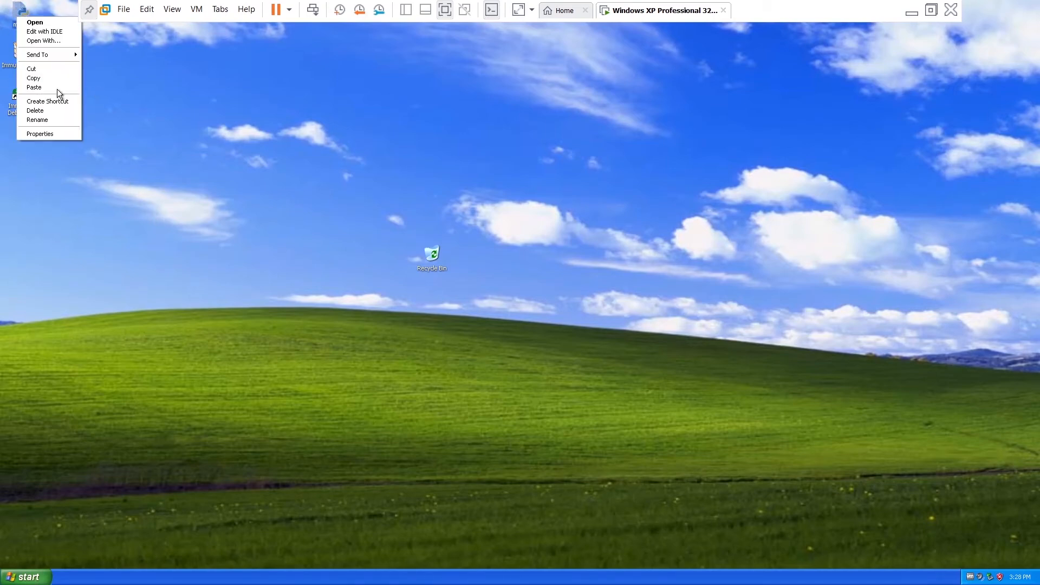
{"action": "key", "text": "Escape"}
{"action": "left_click", "coordinate": [25, 576]}
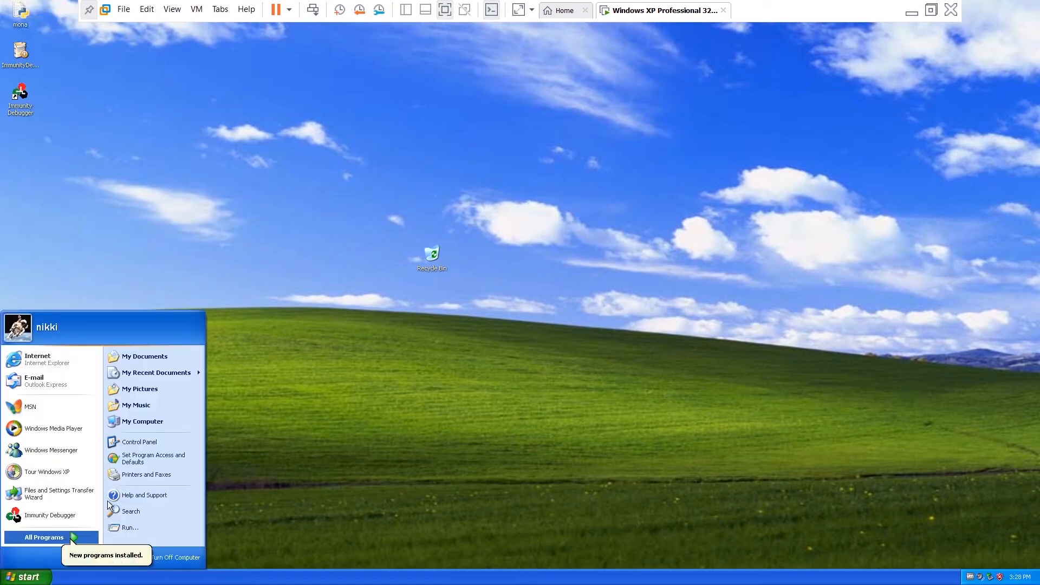
{"action": "left_click", "coordinate": [132, 425]}
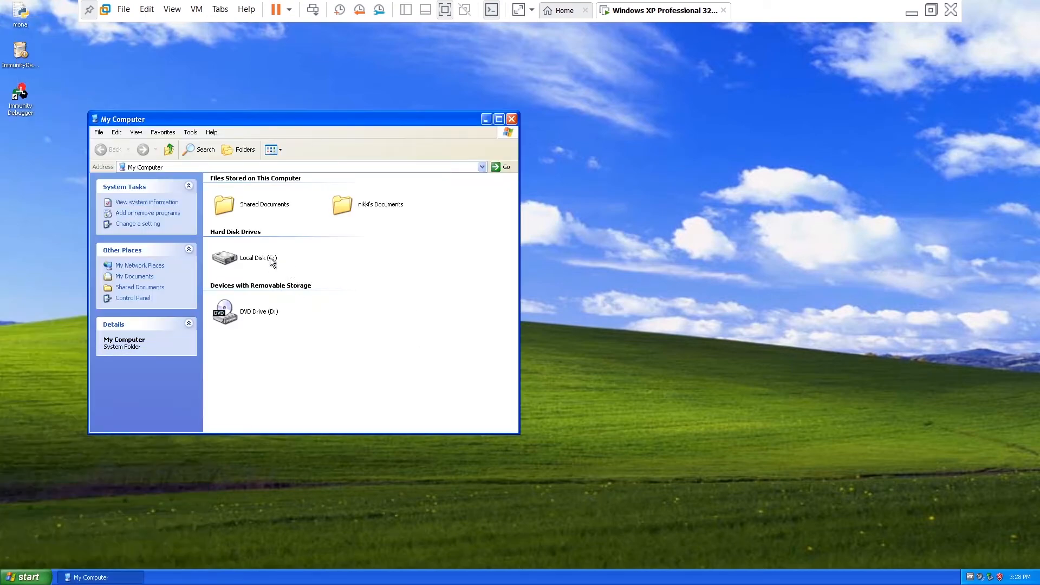
{"action": "double_click", "coordinate": [270, 258]}
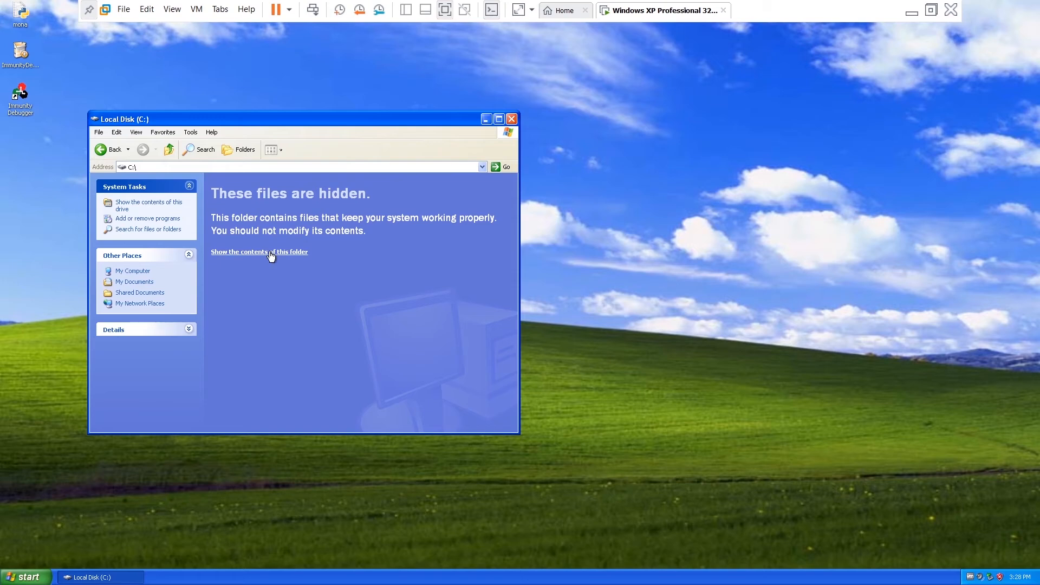
{"action": "left_click", "coordinate": [269, 253]}
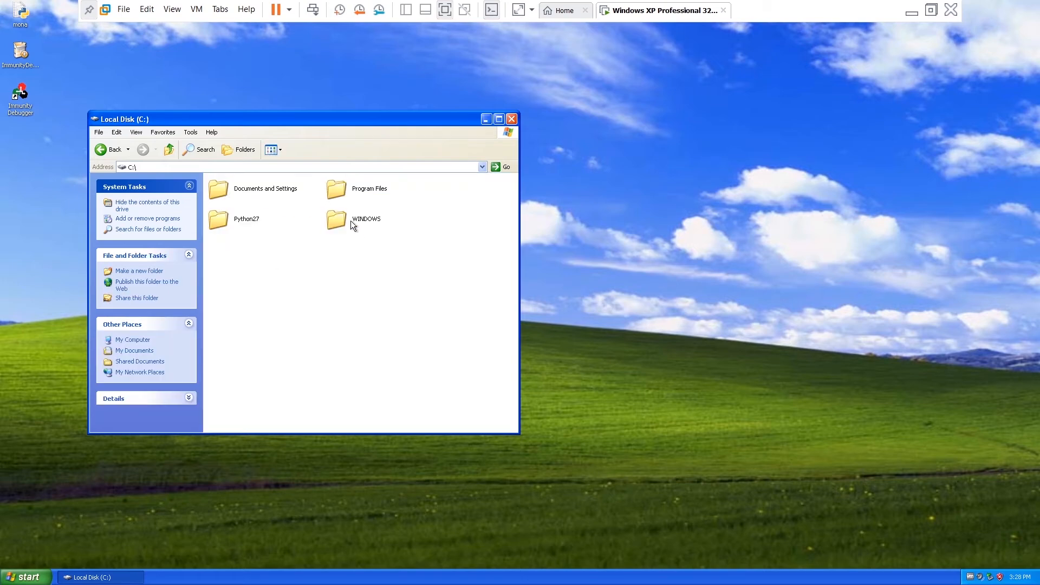
- Paste the mona script into C:\Program Files\Immunity Inc\Immunity Debugger\PyCommands and close the folder window
{"action": "double_click", "coordinate": [341, 190]}
{"action": "left_click", "coordinate": [255, 249]}
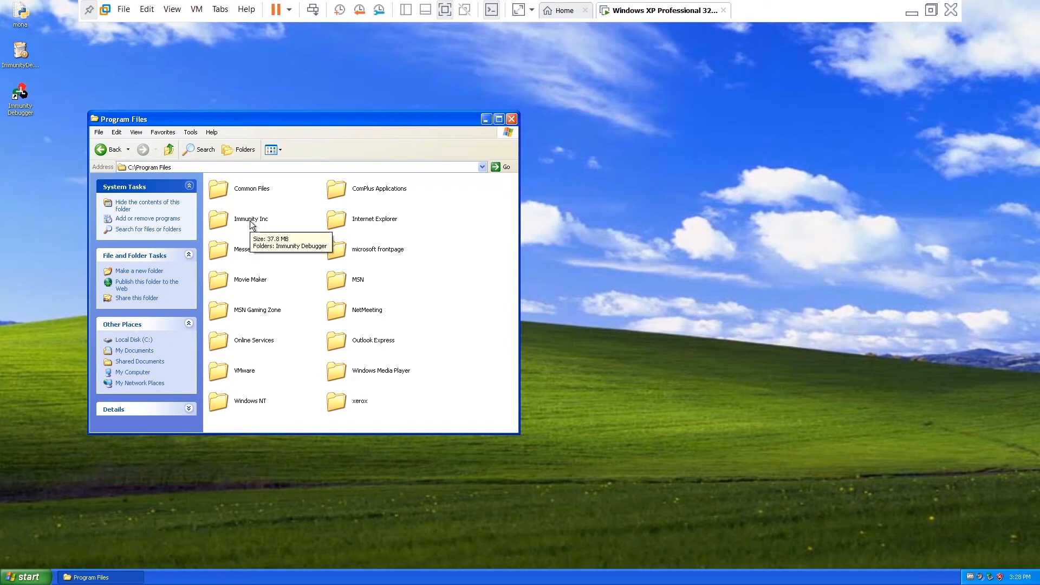
{"action": "double_click", "coordinate": [251, 223]}
{"action": "double_click", "coordinate": [251, 196]}
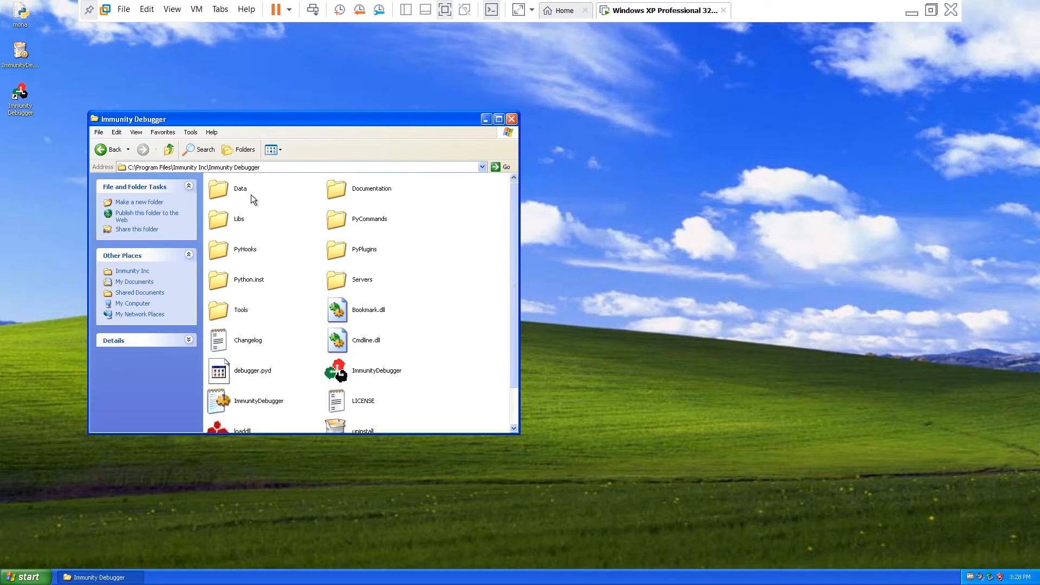
{"action": "double_click", "coordinate": [360, 216]}
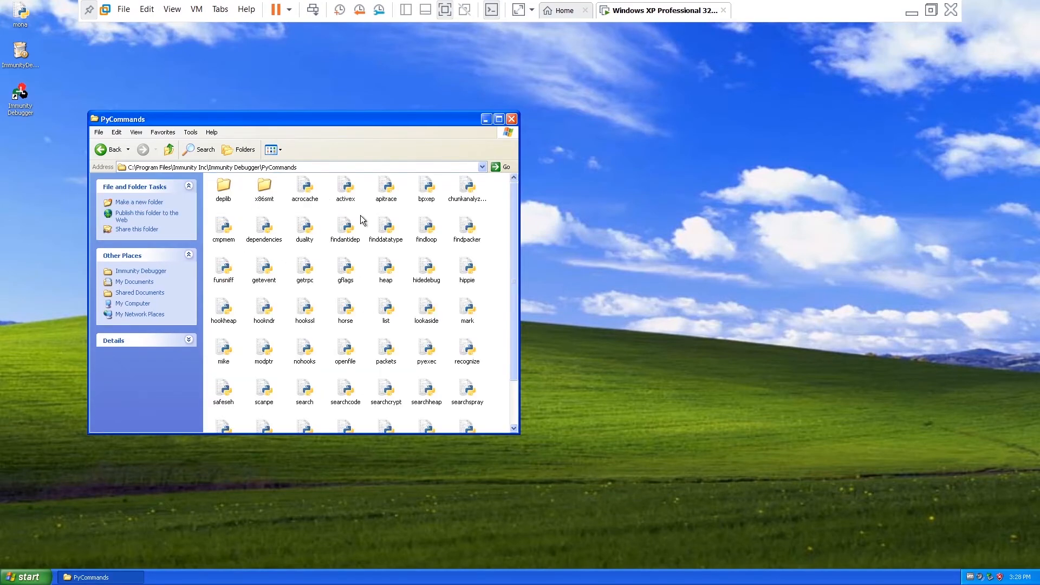
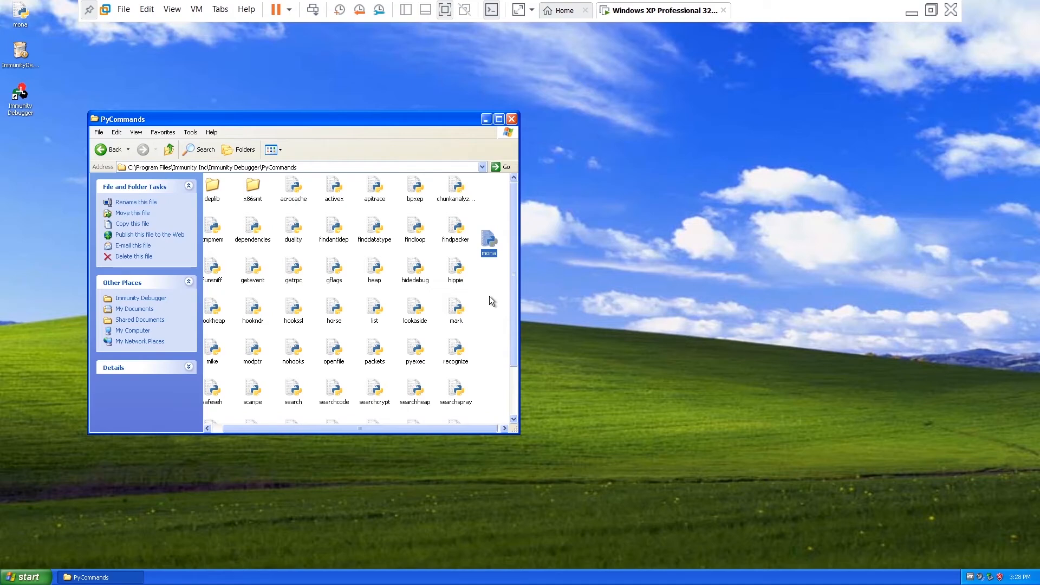
{"action": "left_click", "coordinate": [511, 118]}
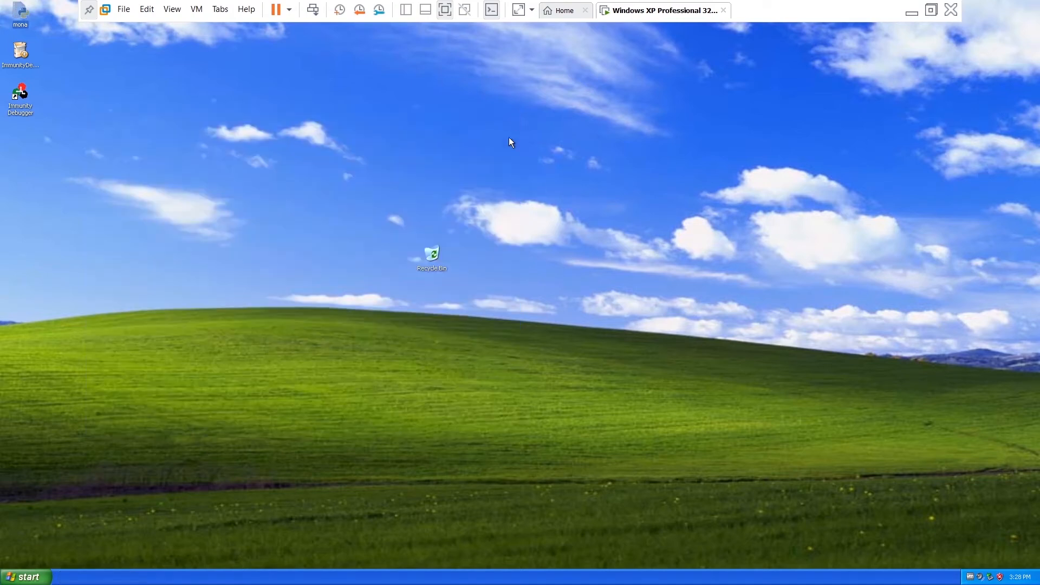
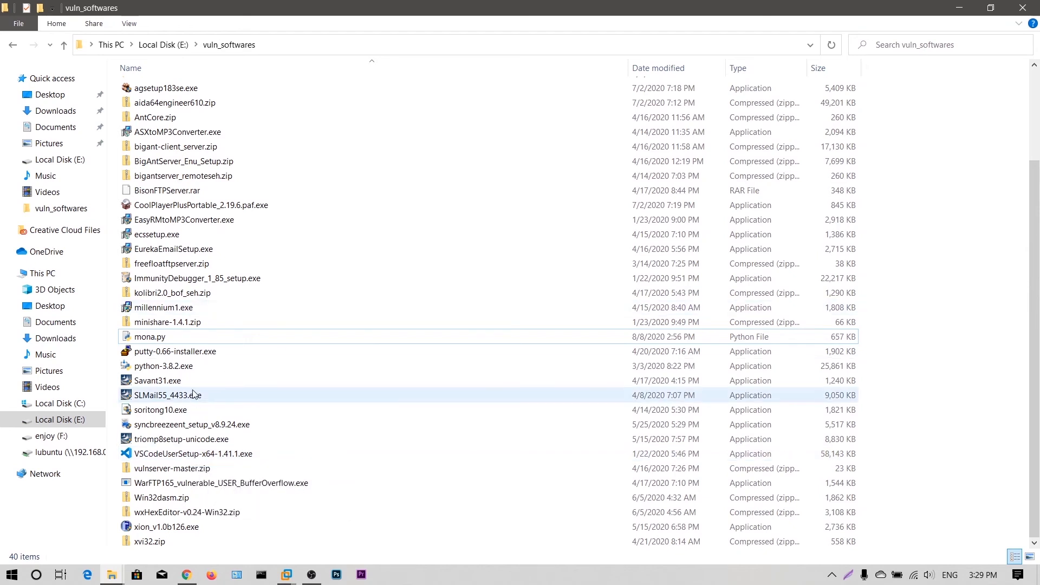
- Install Python 3.8.2 (32-bit) from the vuln_softwares folder with default settings and Python 3.8 added to PATH, and close the setup
{"action": "left_click", "coordinate": [173, 366]}
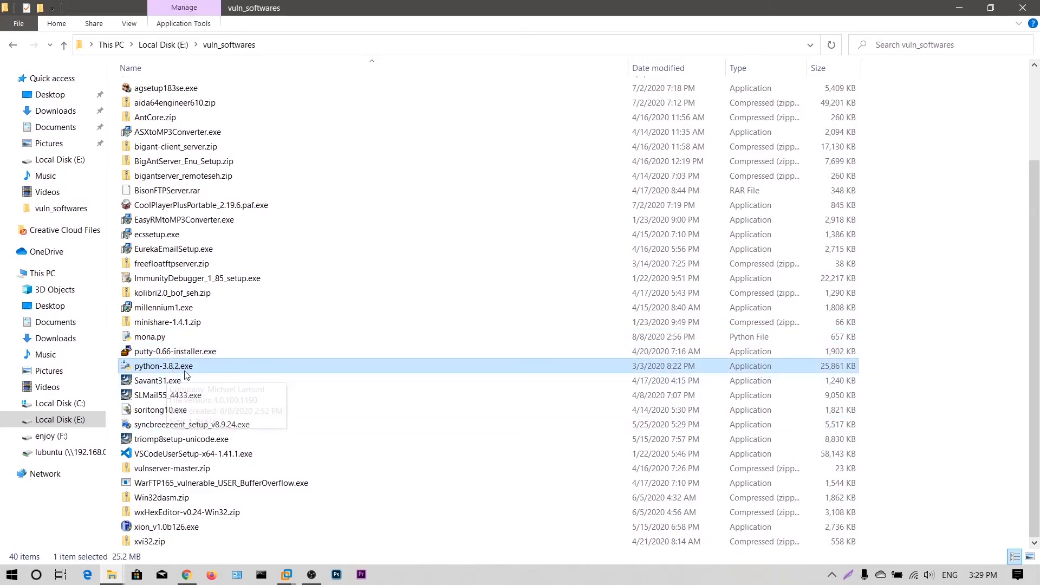
{"action": "double_click", "coordinate": [183, 368]}
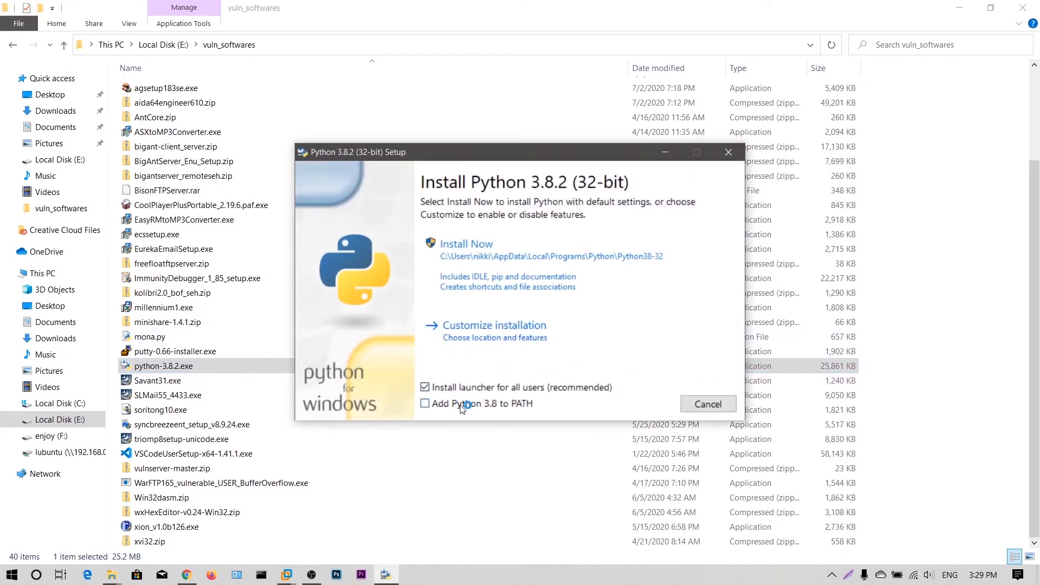
{"action": "left_click", "coordinate": [472, 404]}
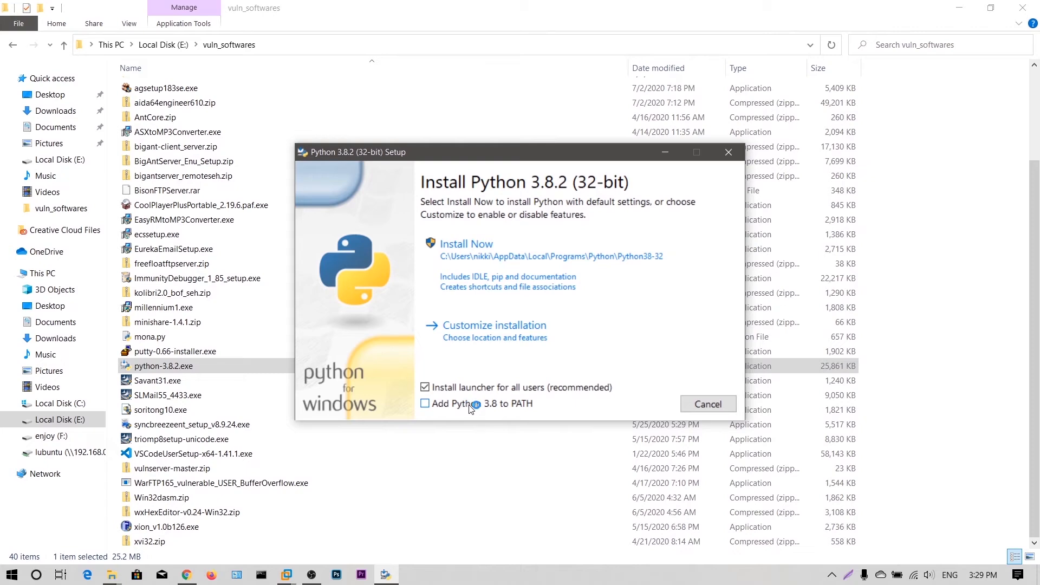
{"action": "left_click", "coordinate": [504, 270]}
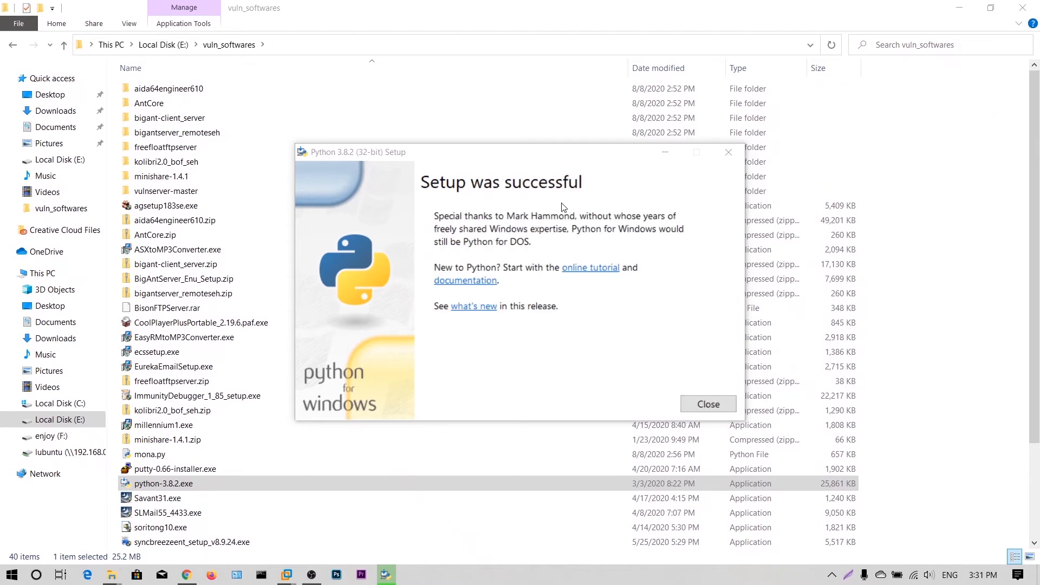
{"action": "left_click", "coordinate": [709, 404]}
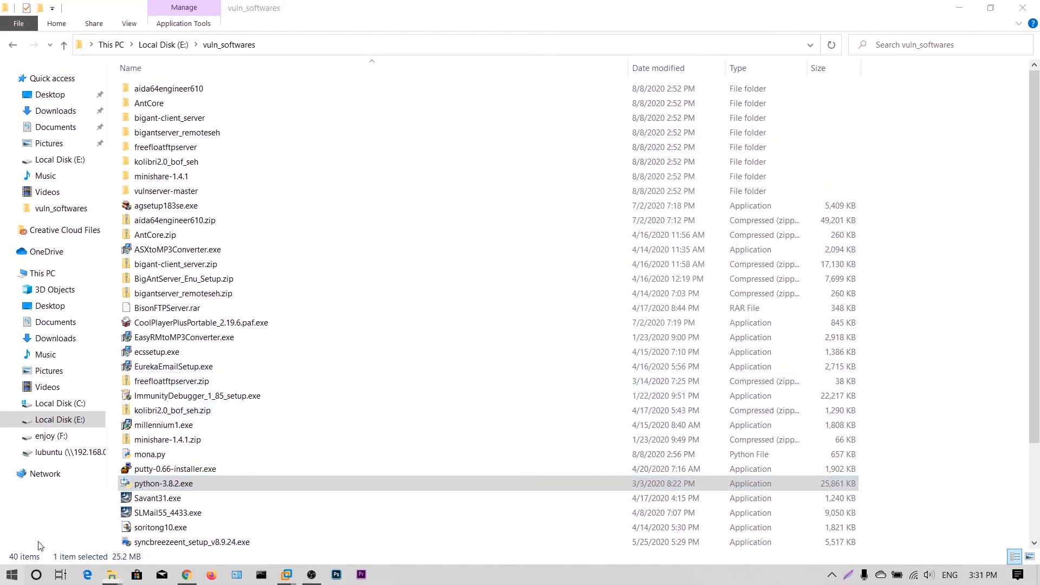
- Launch IDLE, run print("hi") in the Python shell as a test, and close the shell
{"action": "key", "text": "super"}
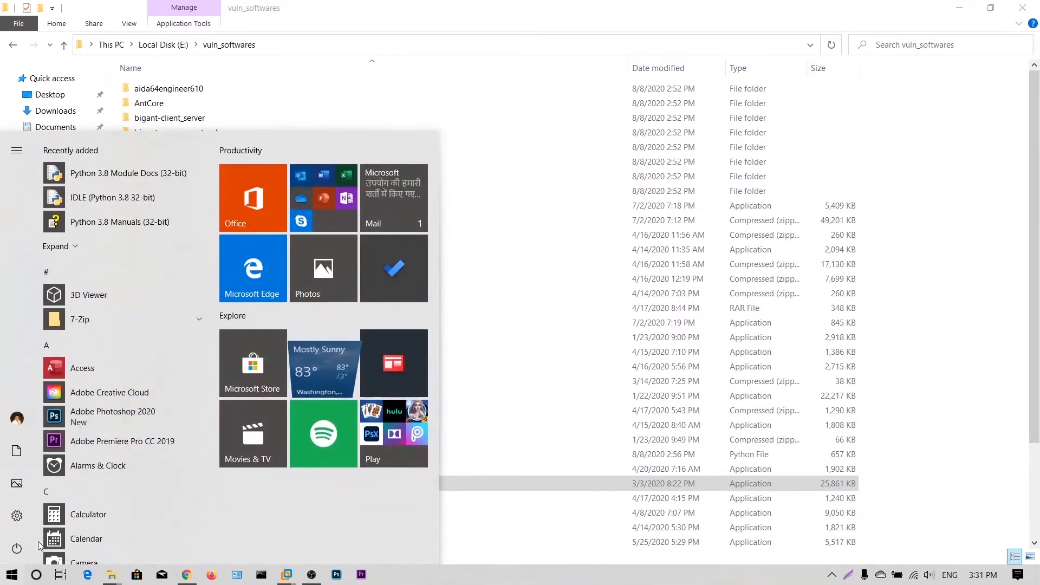
{"action": "type", "text": "idle"}
{"action": "key", "text": "Return"}
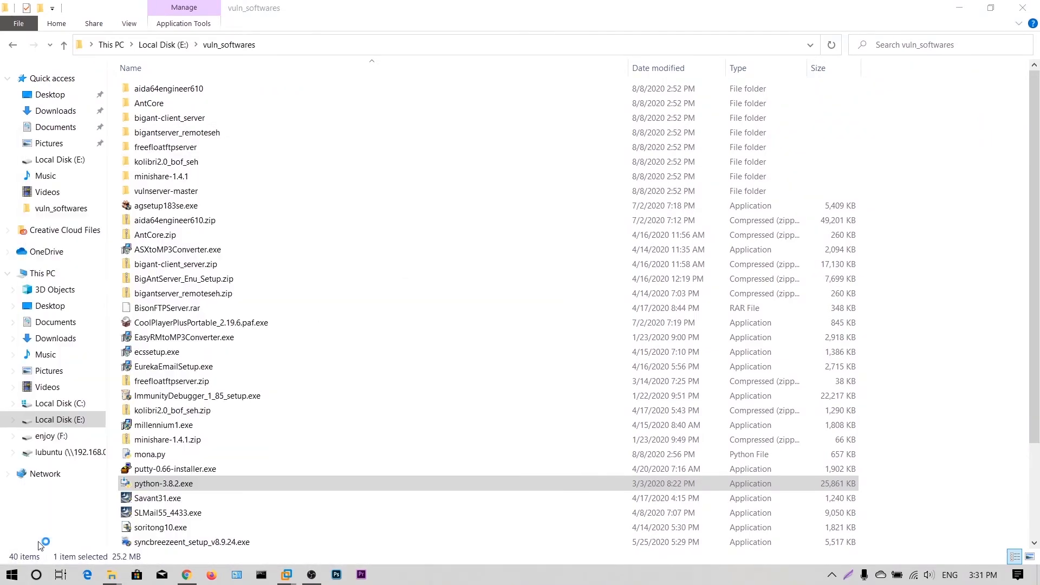
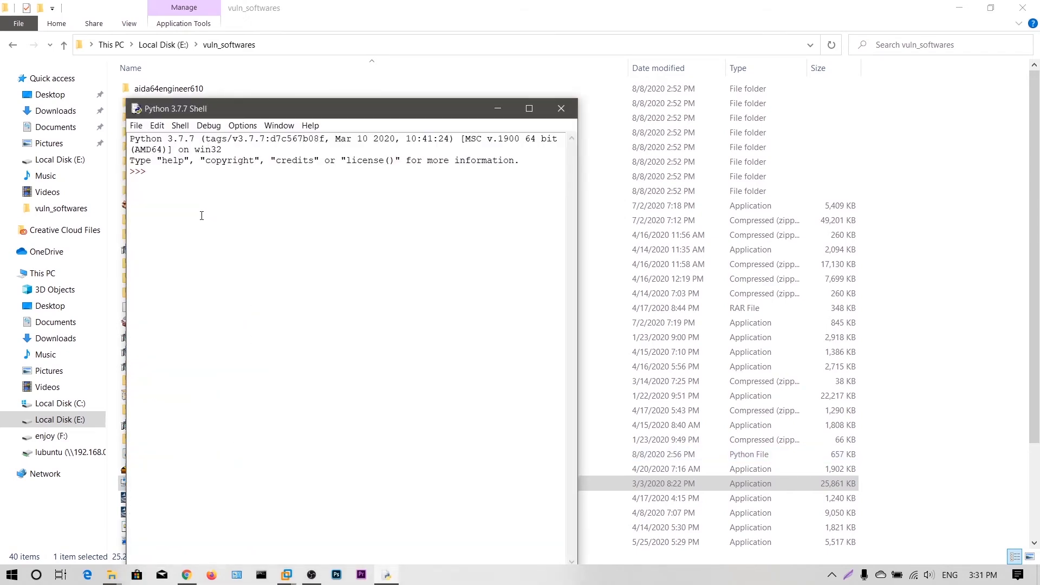
{"action": "key", "text": "Return"}
{"action": "key", "text": "Return"}
{"action": "type", "text": "print("}
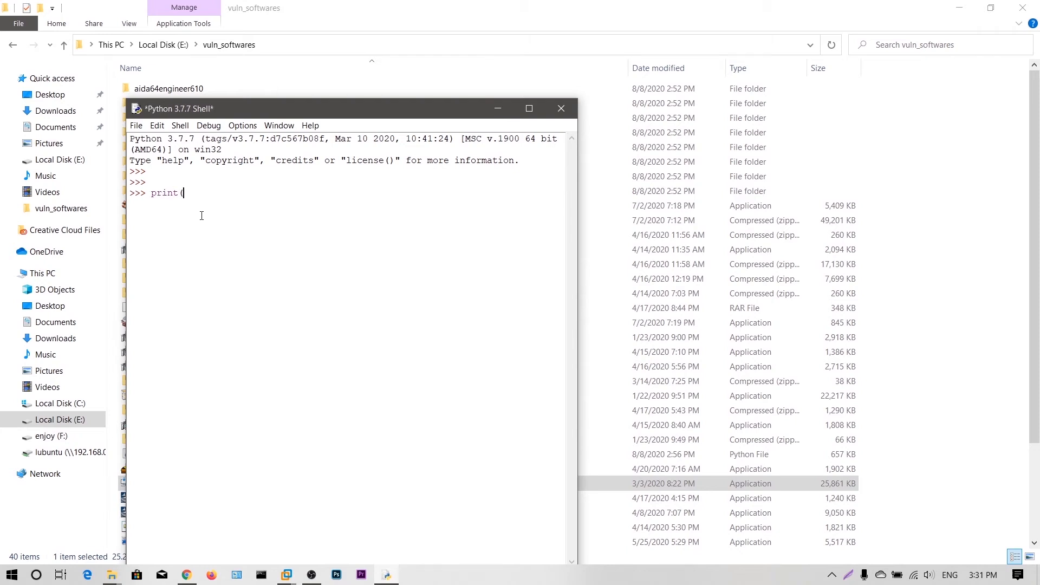
{"action": "type", "text": "\"hi\")"}
{"action": "key", "text": "Return"}
{"action": "key", "text": "Return"}
{"action": "left_click_drag", "start_coordinate": [182, 111], "coordinate": [347, 129]}
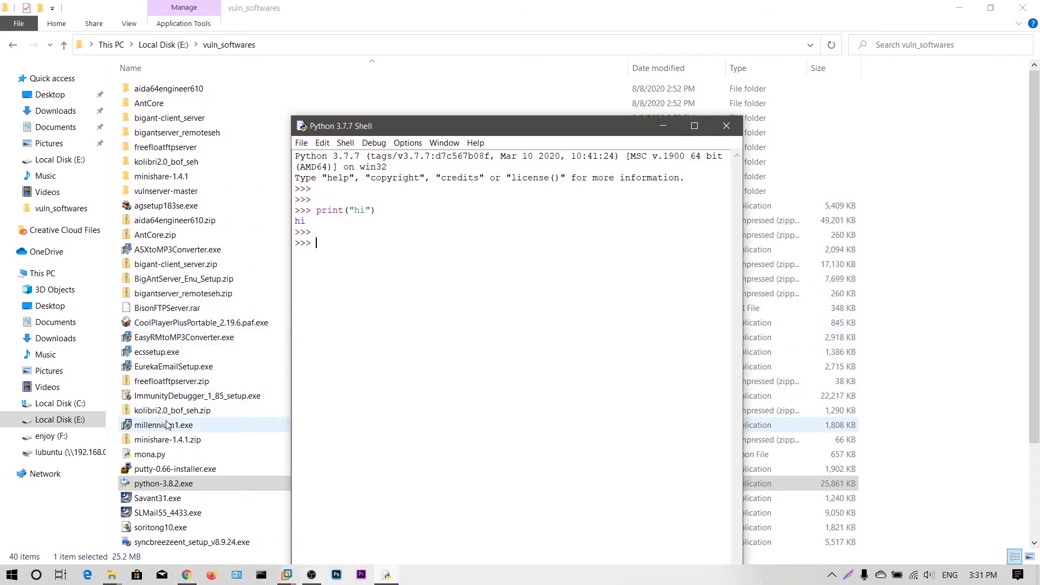
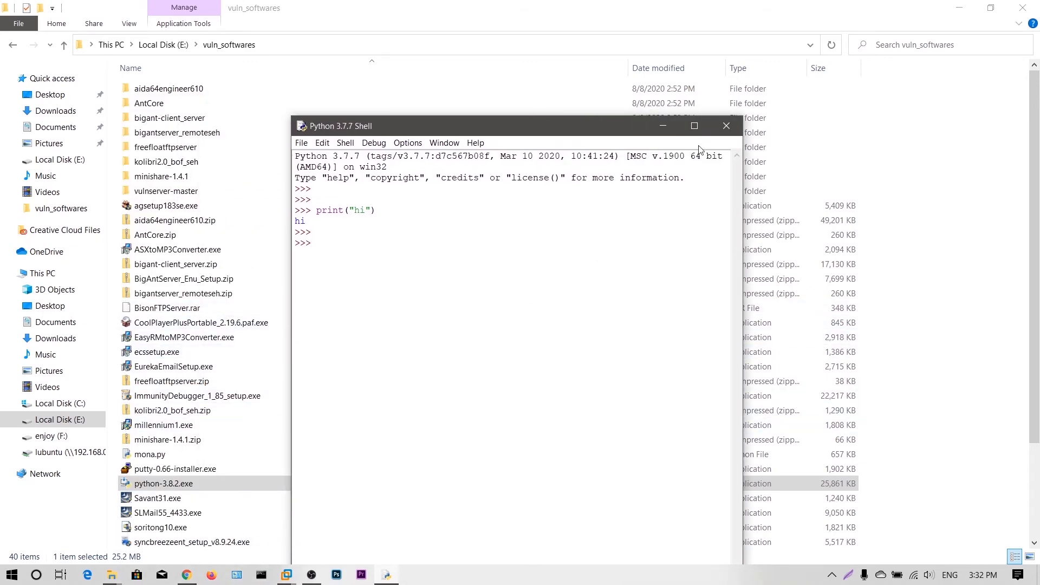
{"action": "left_click", "coordinate": [727, 126]}
- Start the VSCodeUserSetup-x64-1.41.1.exe installer, accept the license agreement and keep the default destination and Start Menu folder
{"action": "scroll", "coordinate": [196, 446], "scroll_direction": "down", "scroll_amount": 3}
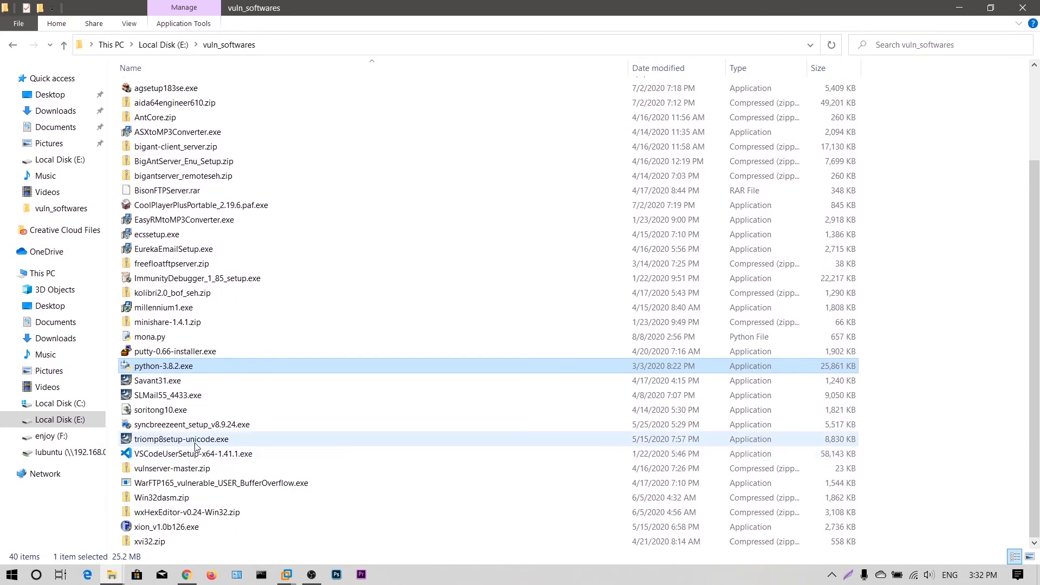
{"action": "left_click", "coordinate": [195, 456]}
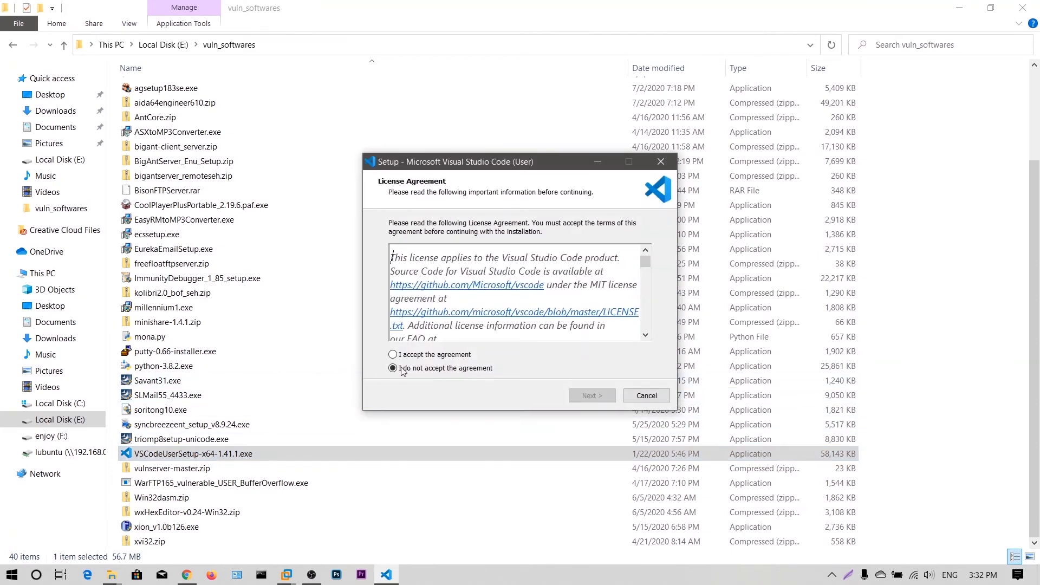
{"action": "left_click", "coordinate": [423, 355]}
{"action": "left_click", "coordinate": [596, 395]}
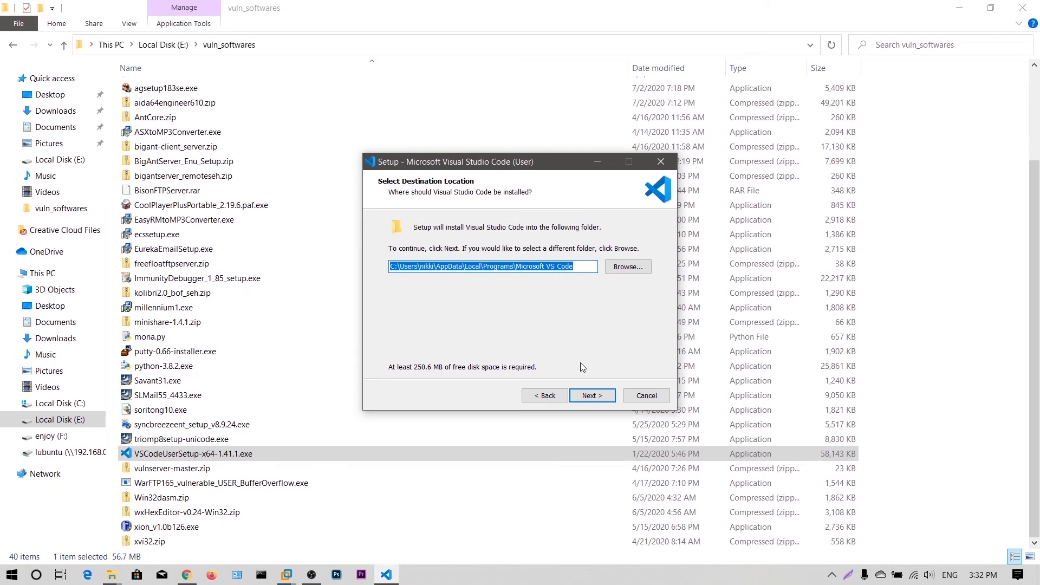
{"action": "left_click", "coordinate": [593, 395]}
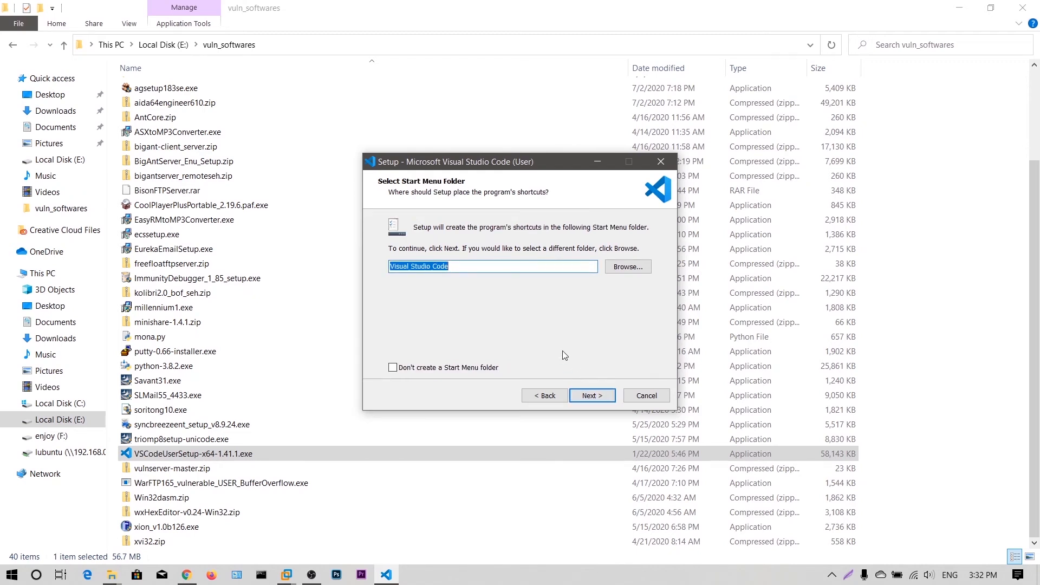
{"action": "left_click", "coordinate": [592, 395]}
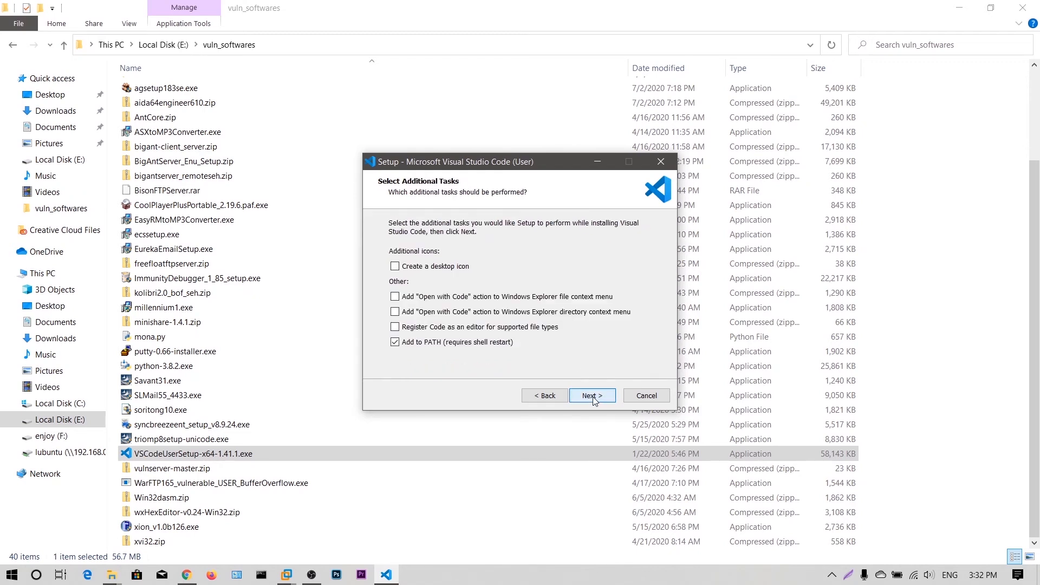
- Install Visual Studio Code with a desktop icon, both "Open with Code" context menu actions and the PATH entry, and launch it on finishing
{"action": "left_click", "coordinate": [455, 269]}
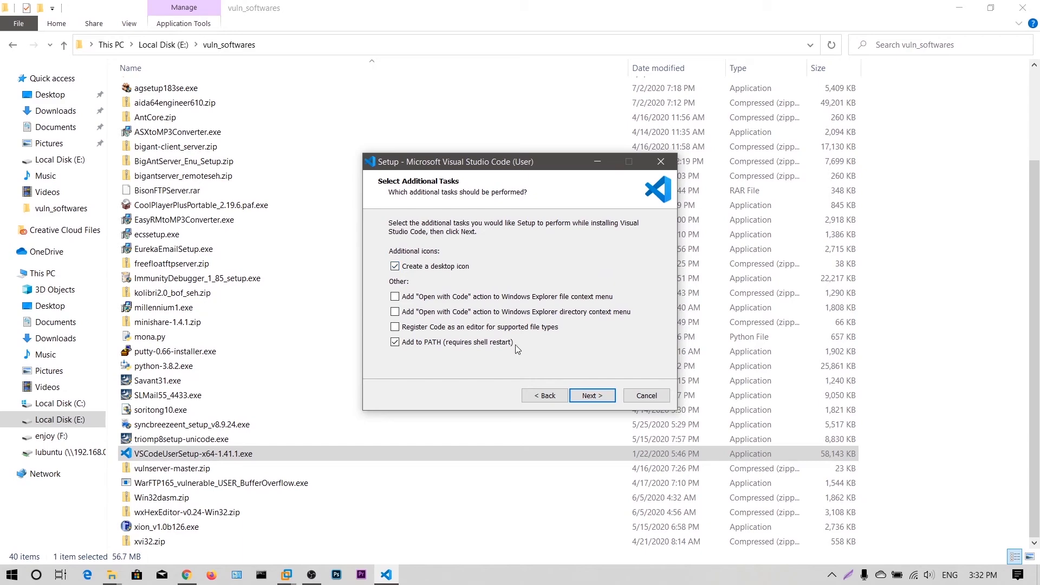
{"action": "left_click", "coordinate": [545, 299]}
{"action": "left_click", "coordinate": [546, 313]}
{"action": "left_click", "coordinate": [551, 327]}
{"action": "left_click", "coordinate": [591, 396]}
{"action": "left_click", "coordinate": [544, 395]}
{"action": "left_click", "coordinate": [590, 395]}
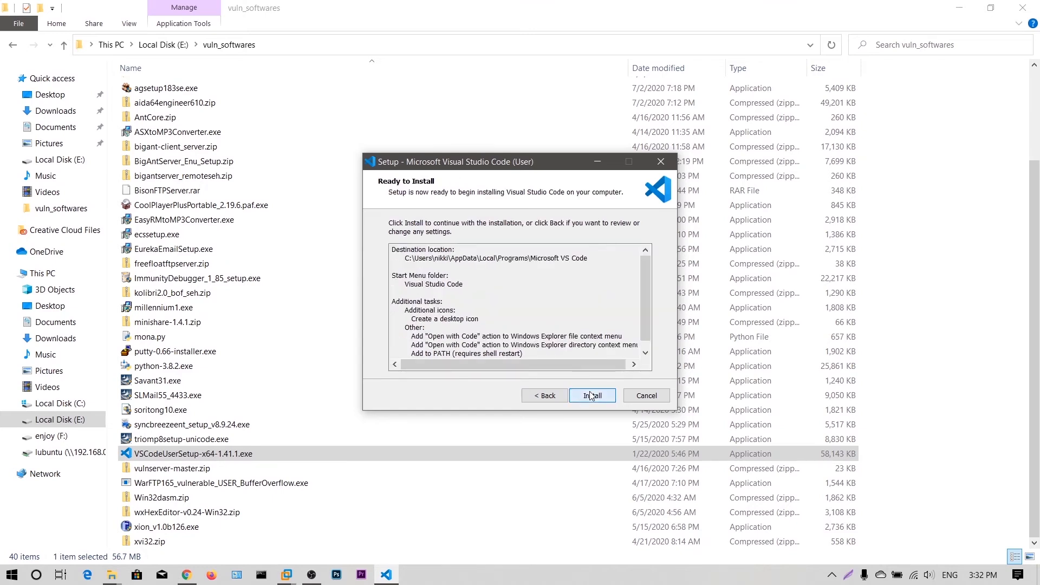
{"action": "left_click", "coordinate": [591, 395]}
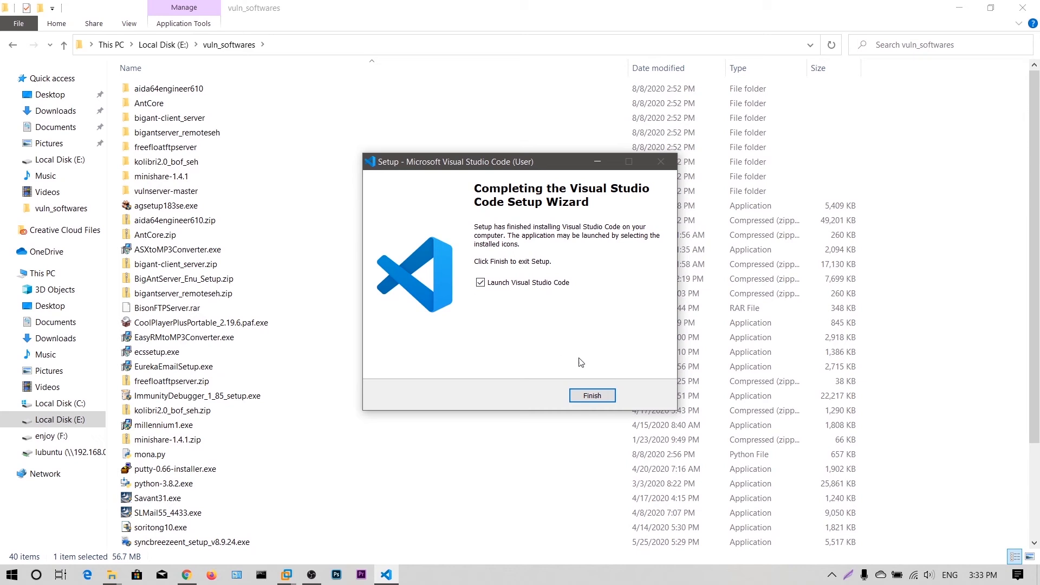
{"action": "left_click", "coordinate": [589, 400]}
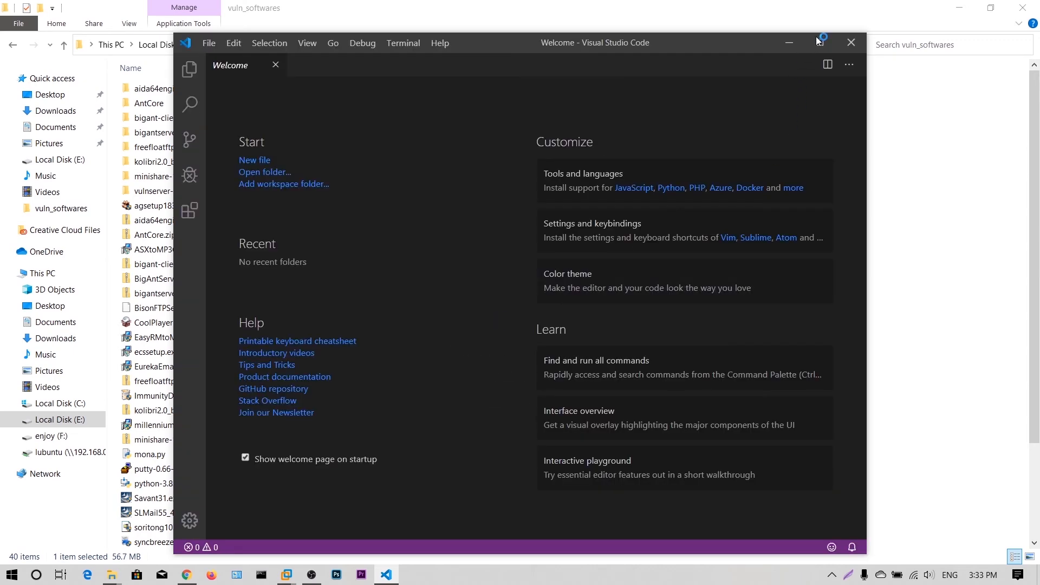
- Maximize the Visual Studio Code window and close the Welcome page
{"action": "left_click", "coordinate": [819, 43]}
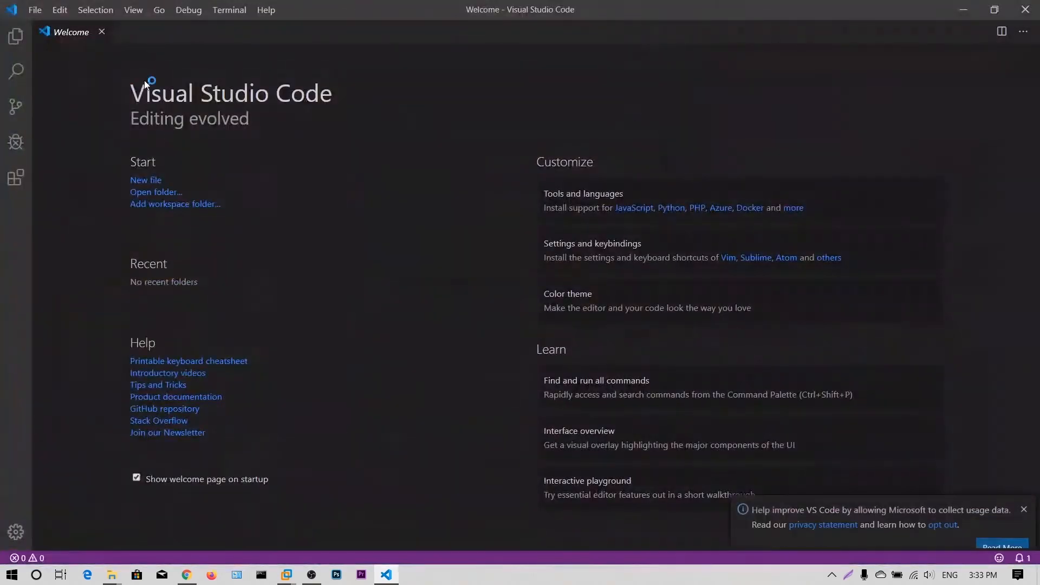
{"action": "left_click", "coordinate": [101, 32]}
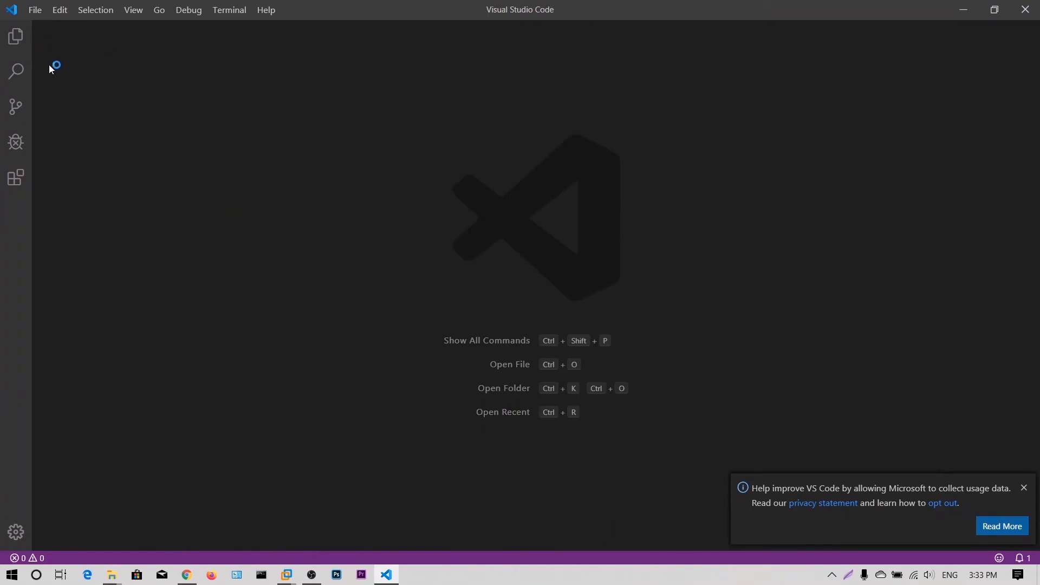
{"action": "left_click", "coordinate": [15, 28]}
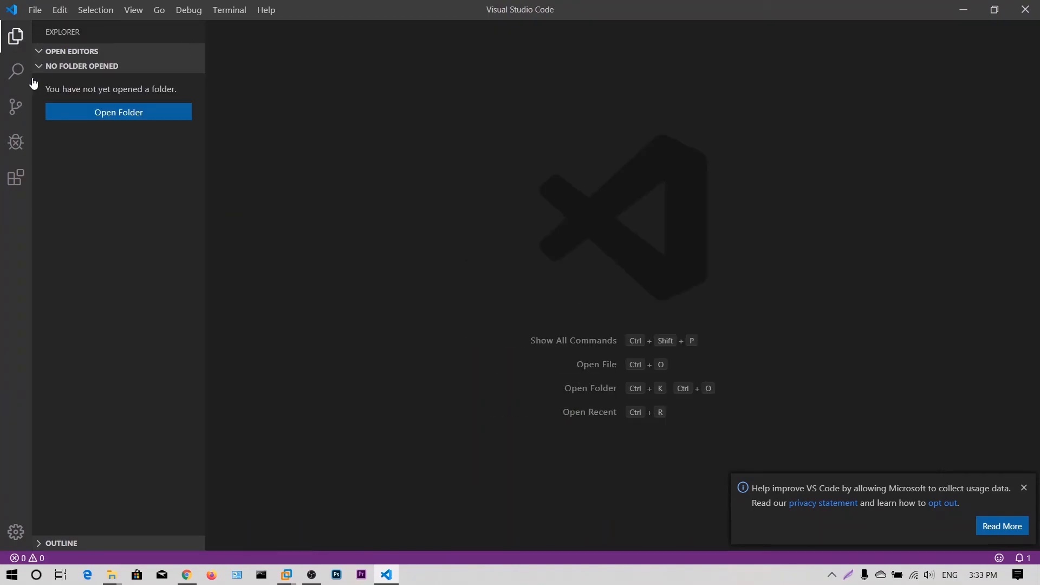
- Find the Microsoft Python extension by searching for python, install it, and close its details page
{"action": "left_click", "coordinate": [16, 177]}
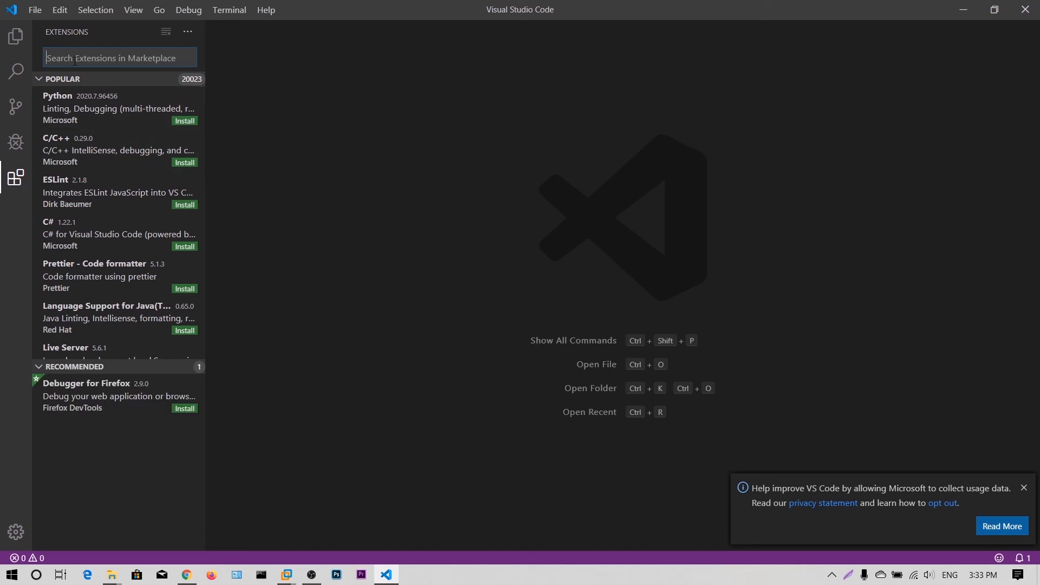
{"action": "type", "text": "python"}
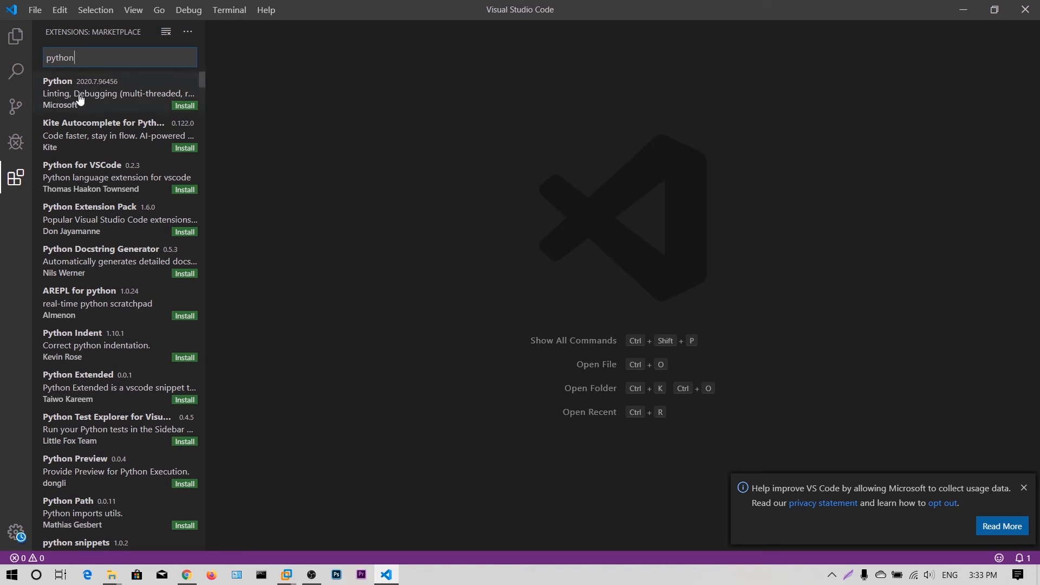
{"action": "left_click", "coordinate": [183, 106]}
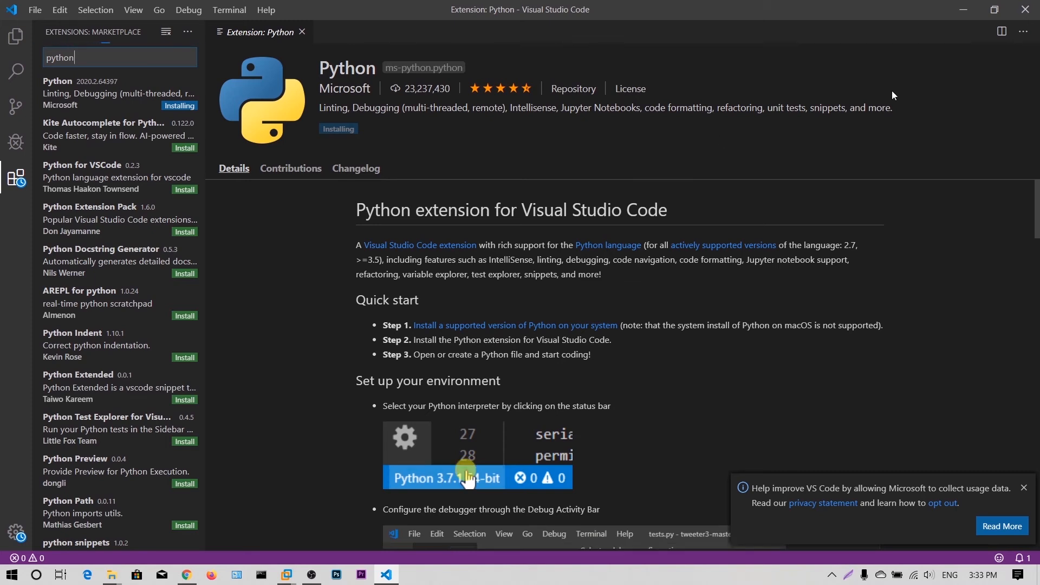
{"action": "left_click", "coordinate": [1023, 488]}
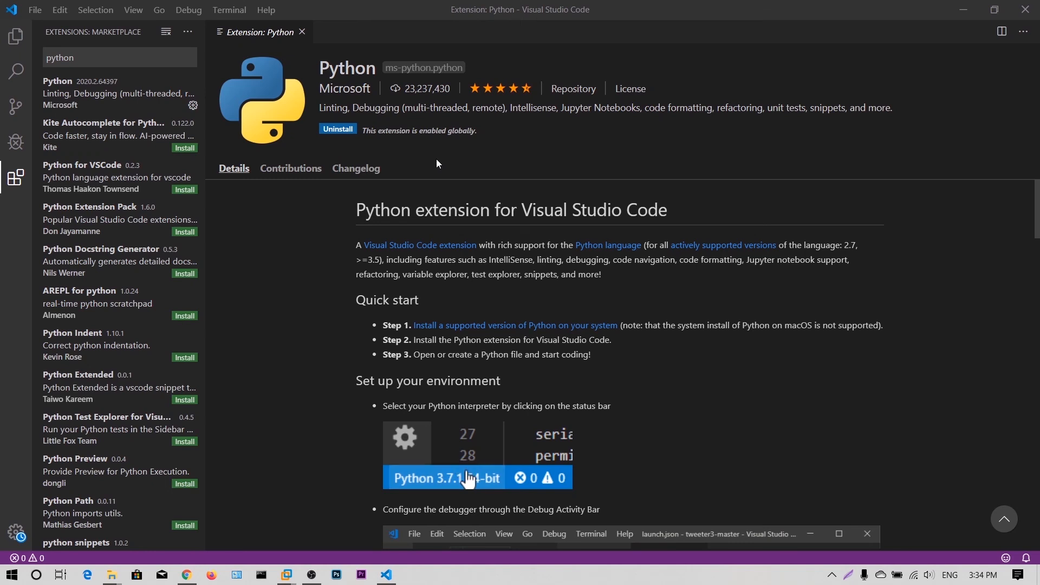
{"action": "left_click", "coordinate": [301, 33]}
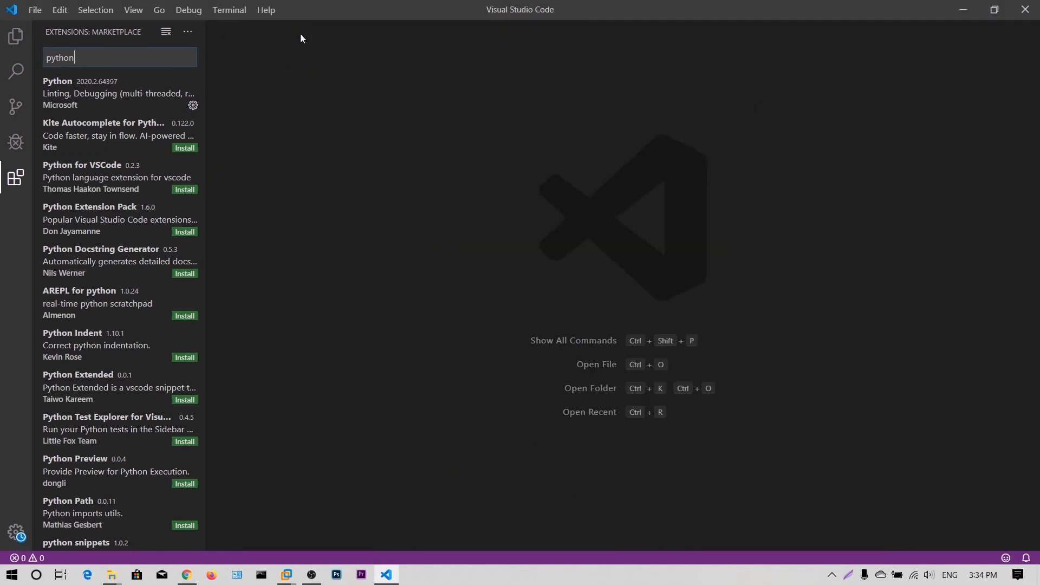
- Create a new untitled file and add three line breaks to it
{"action": "left_click", "coordinate": [41, 7]}
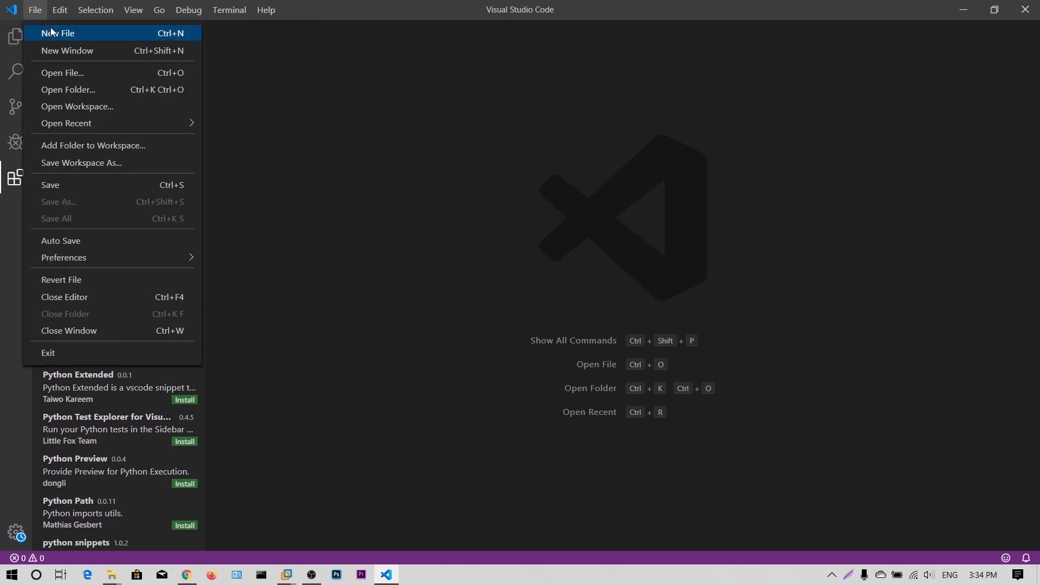
{"action": "left_click", "coordinate": [52, 32]}
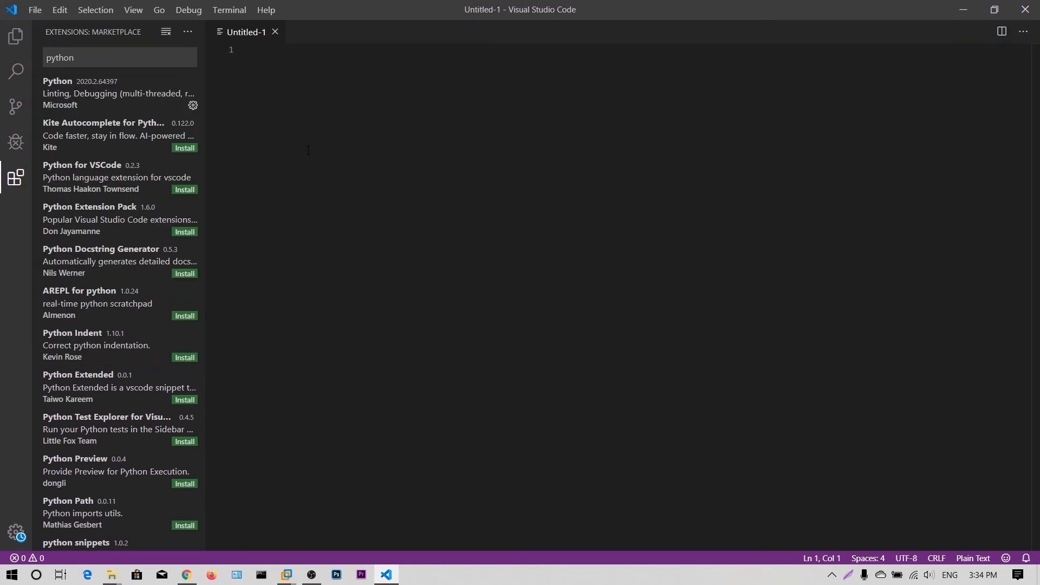
{"action": "key", "text": "Return"}
{"action": "key", "text": "Return"}
{"action": "key", "text": "Return"}
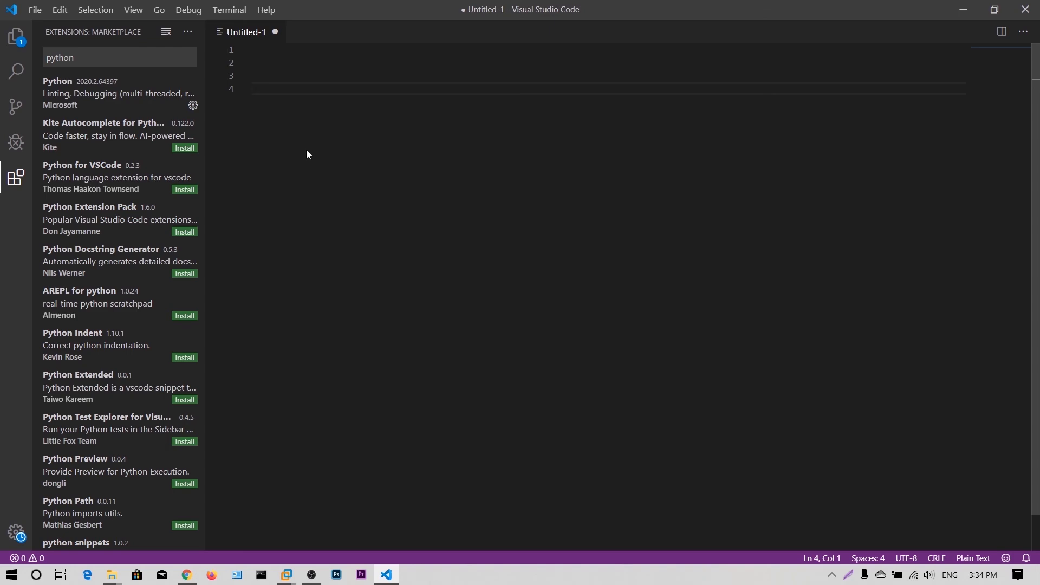
- Open the editor settings, search for font, and set the Editor Font Size to 24
{"action": "key", "text": "super+e"}
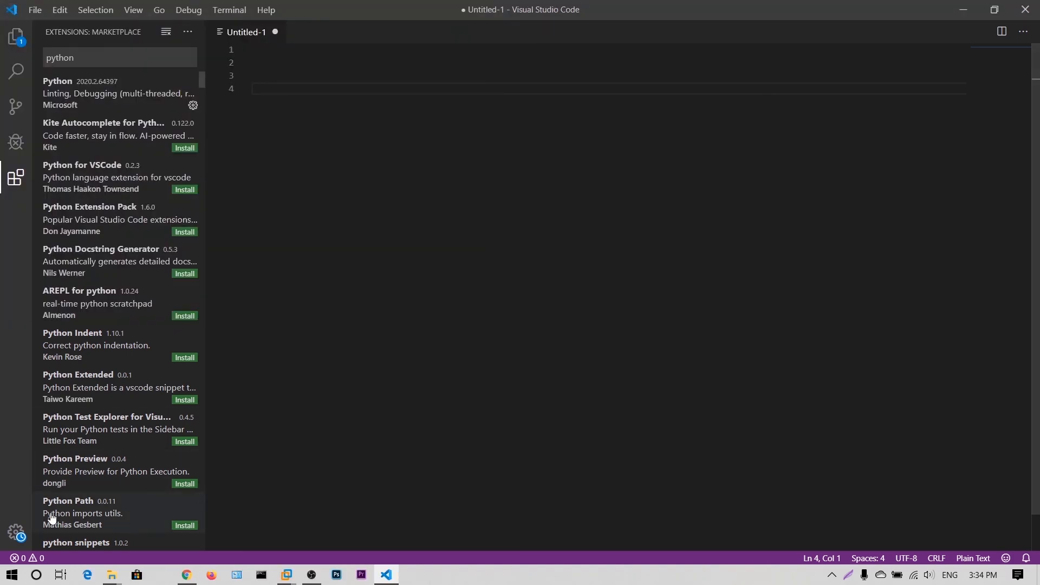
{"action": "left_click", "coordinate": [16, 533]}
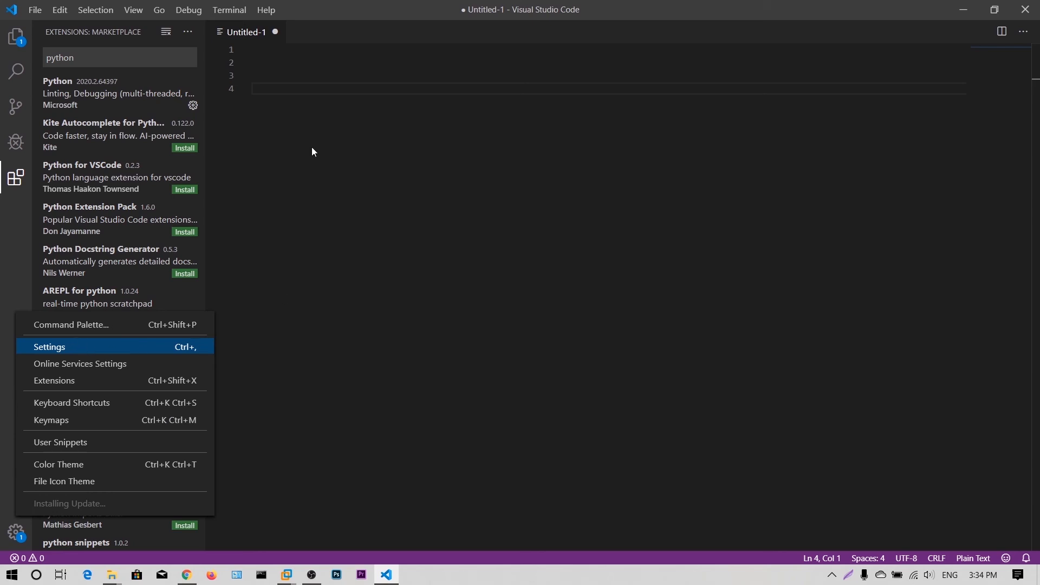
{"action": "key", "text": "ctrl+comma"}
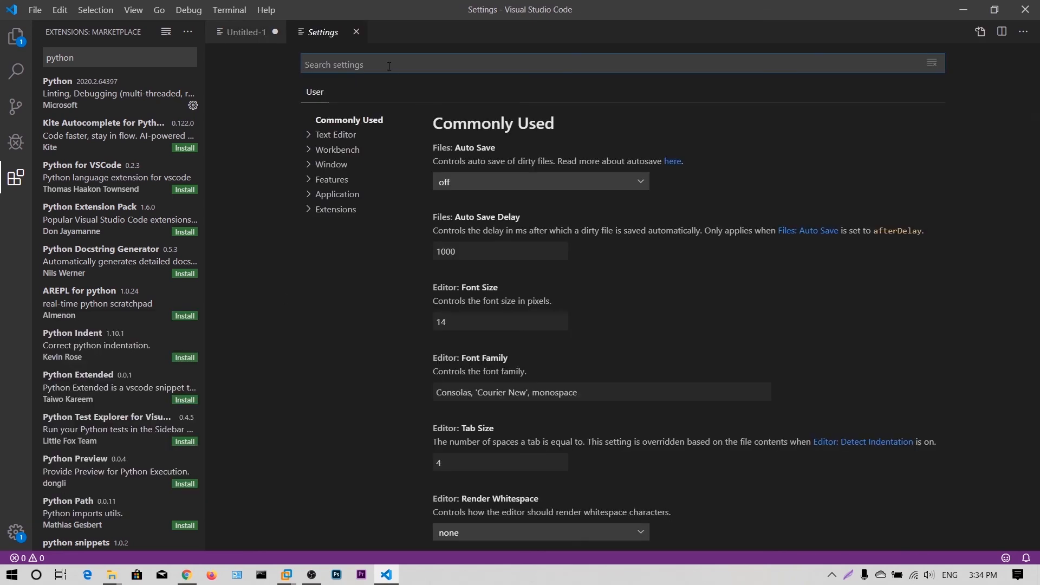
{"action": "type", "text": "font"}
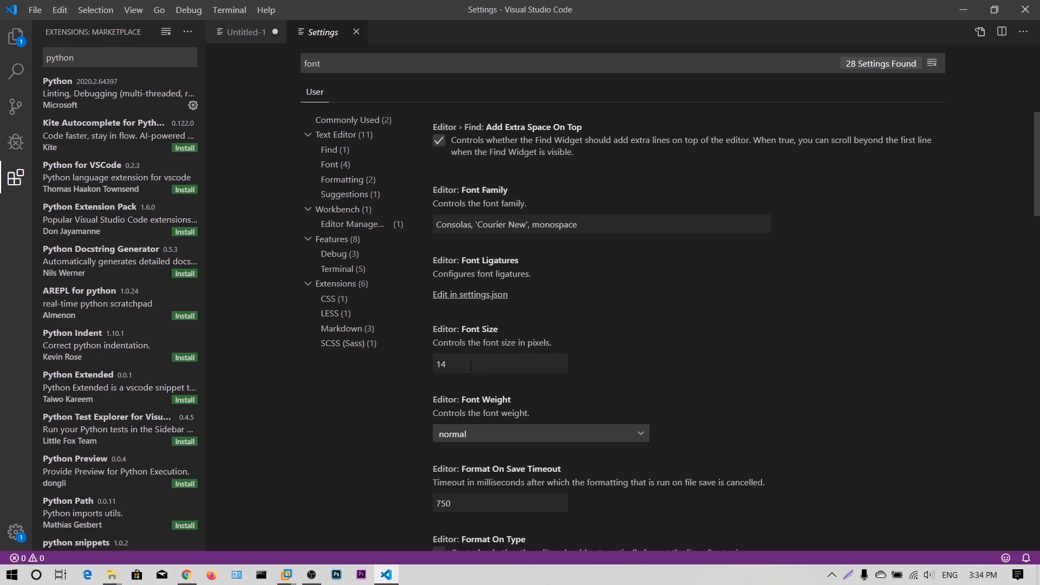
{"action": "left_click", "coordinate": [416, 361]}
{"action": "type", "text": "24"}
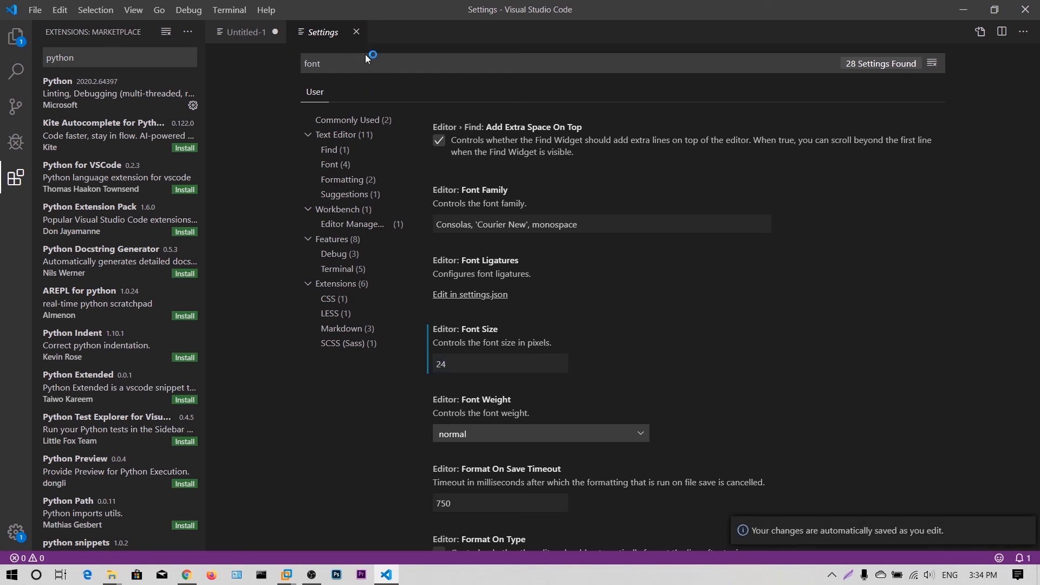
- Enable Editor Mouse Wheel Zoom by searching the settings for mouse, close the settings, and try zooming the editor font
{"action": "type", "text": "mouse"}
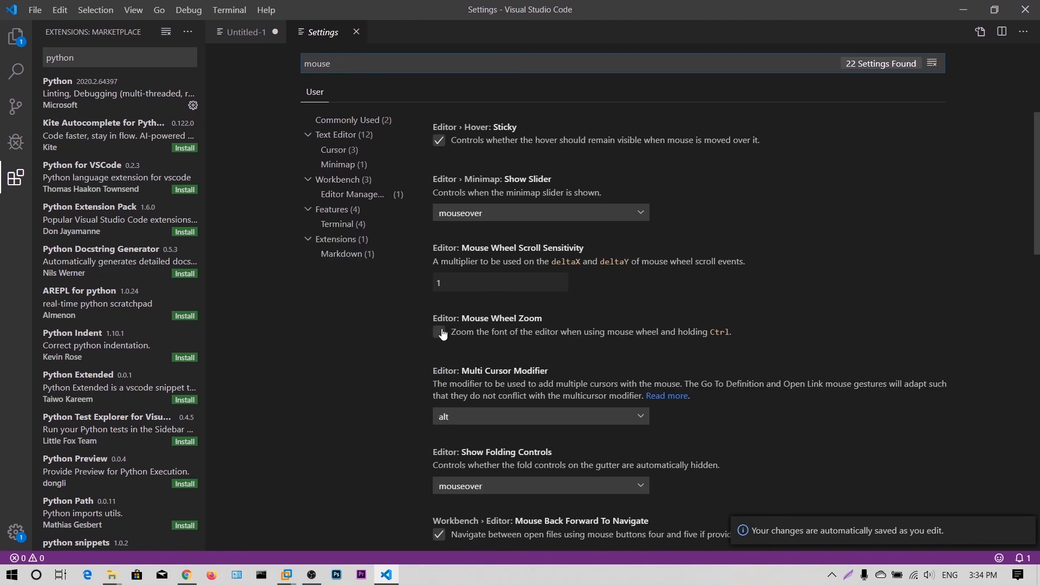
{"action": "left_click", "coordinate": [439, 332]}
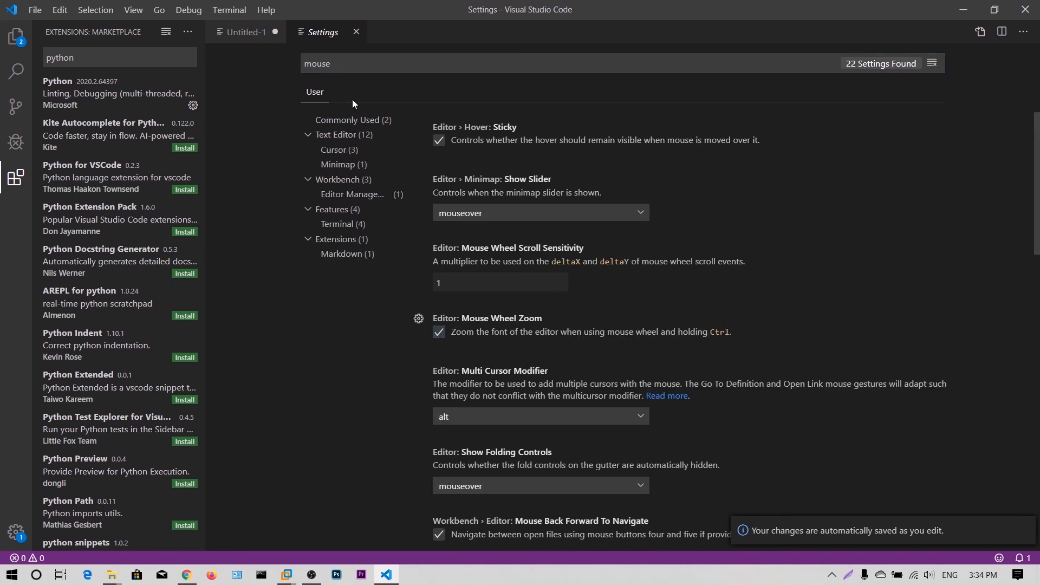
{"action": "left_click", "coordinate": [355, 33]}
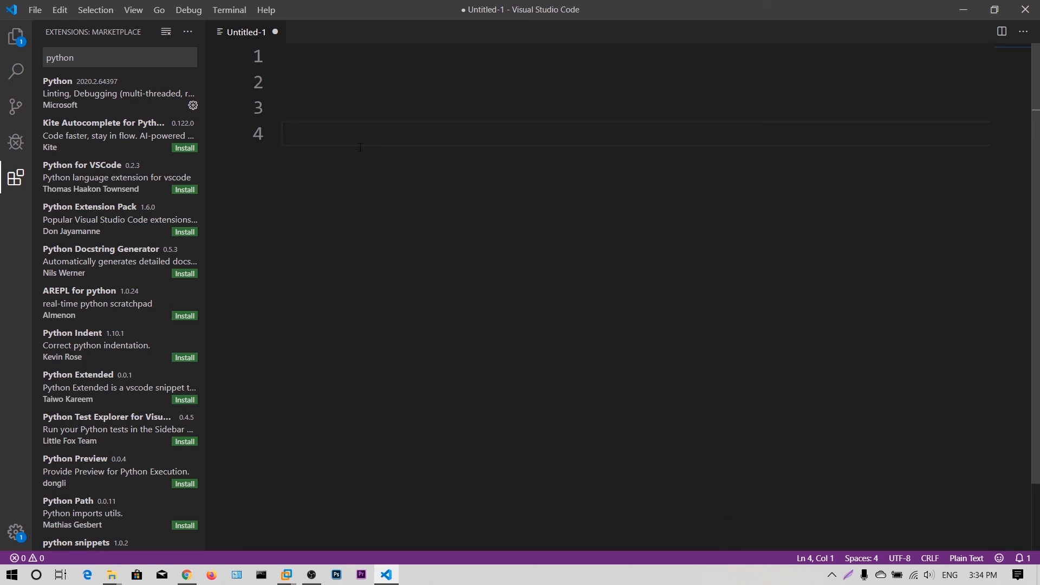
{"action": "scroll", "coordinate": [360, 148], "scroll_direction": "down", "scroll_amount": 1}
{"action": "scroll", "coordinate": [360, 147], "scroll_direction": "down", "scroll_amount": 1}
{"action": "scroll", "coordinate": [361, 148], "scroll_direction": "up", "scroll_amount": 1}
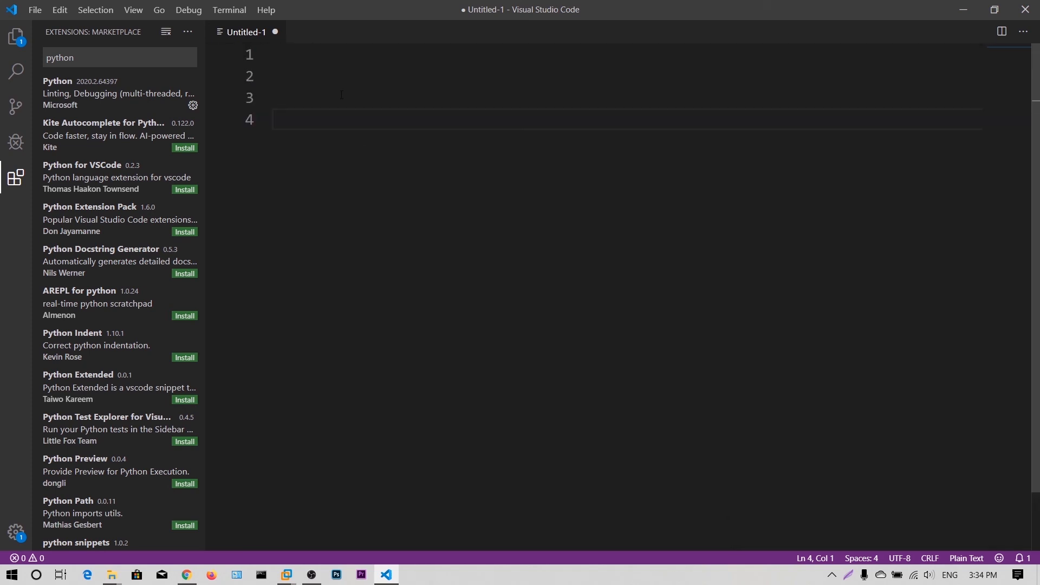
- Place the cursor on line 2 and save the untitled file in Documents as hello_world.py
{"action": "left_click", "coordinate": [326, 84]}
{"action": "key", "text": "ctrl+s"}
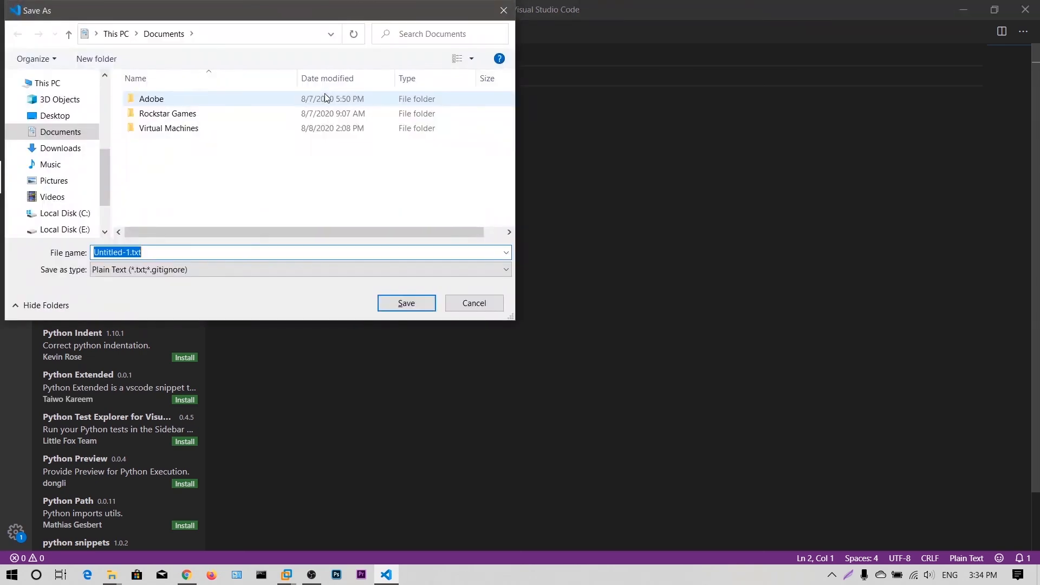
{"action": "type", "text": "hello"}
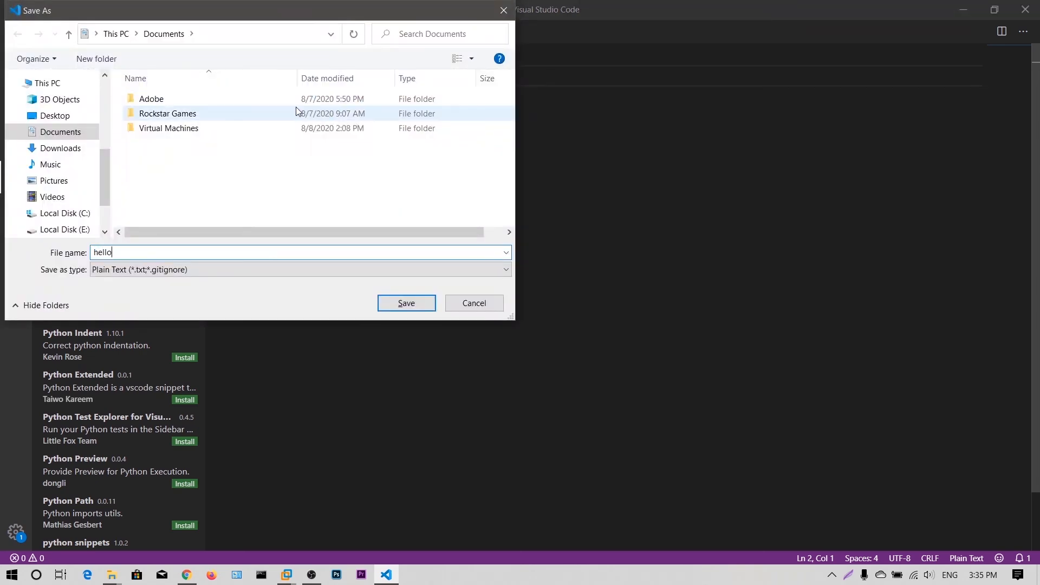
{"action": "type", "text": "_world.py"}
{"action": "left_click", "coordinate": [407, 302]}
- Write print("hello world") on line 2 of hello_world.py
{"action": "type", "text": "p"}
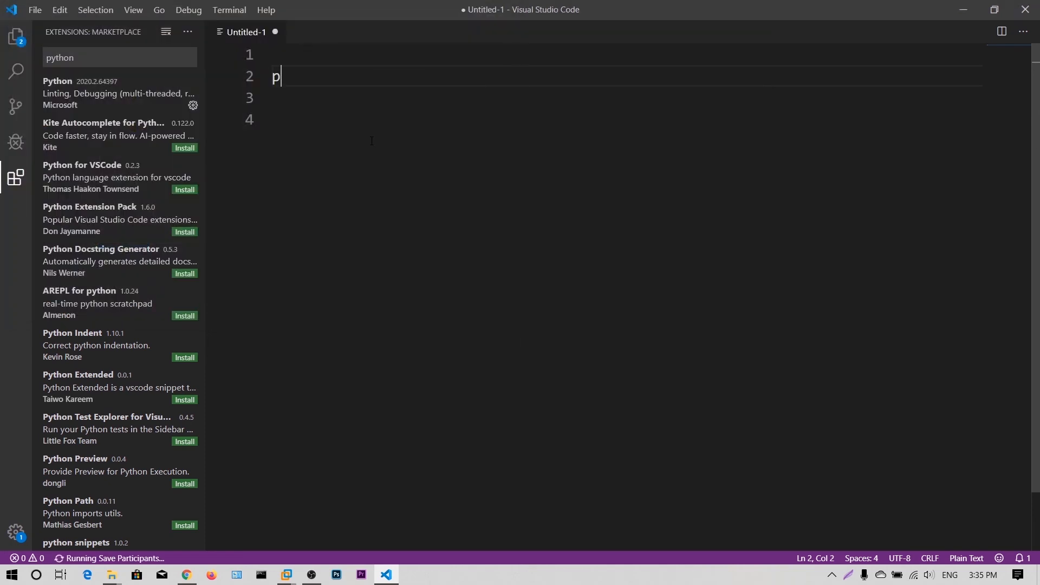
{"action": "type", "text": "rint("}
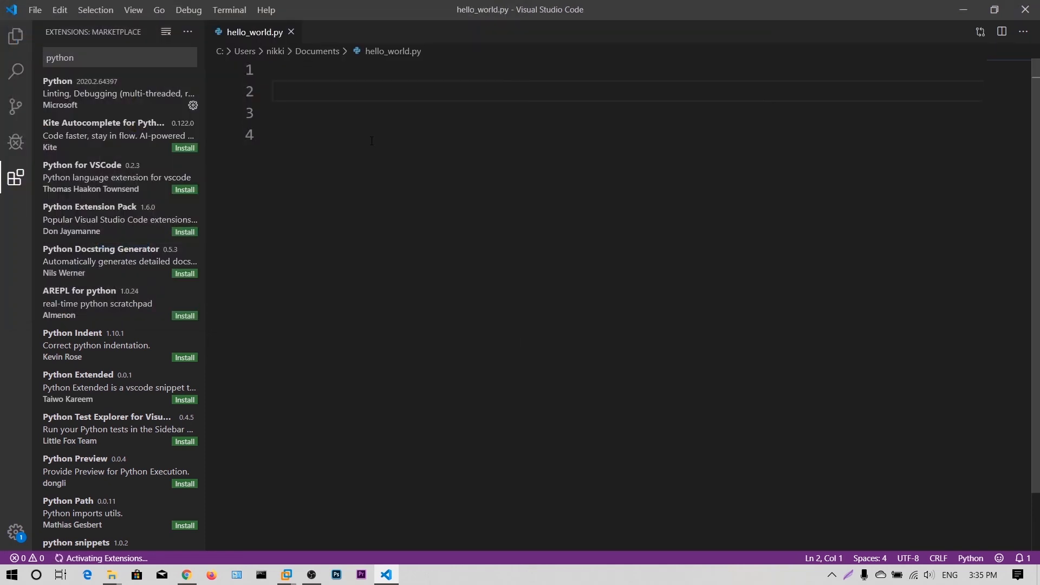
{"action": "type", "text": "hellow"}
{"action": "key", "text": "BackSpace"}
{"action": "key", "text": "ctrl+BackSpace"}
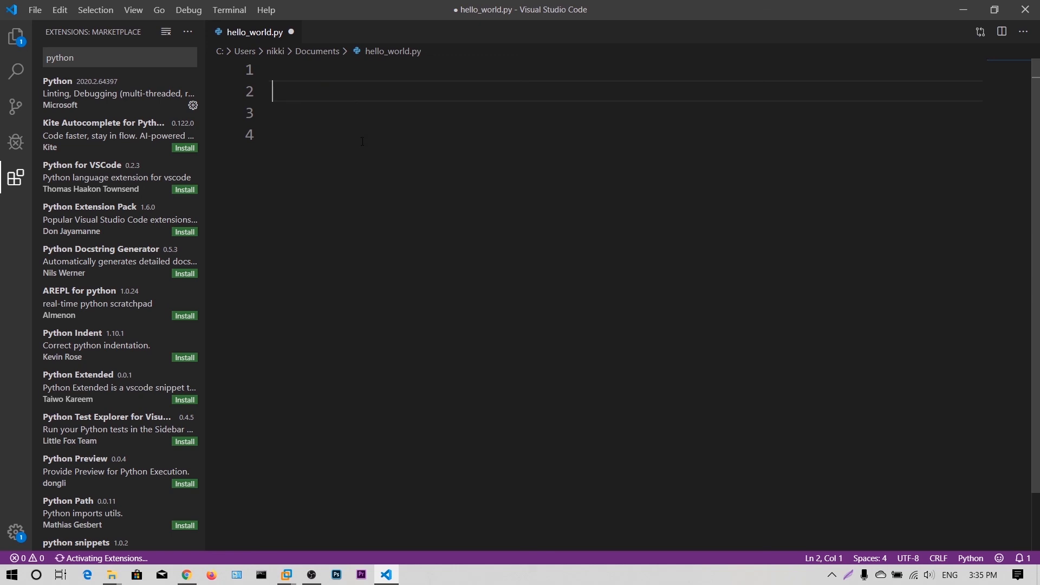
{"action": "type", "text": "print("}
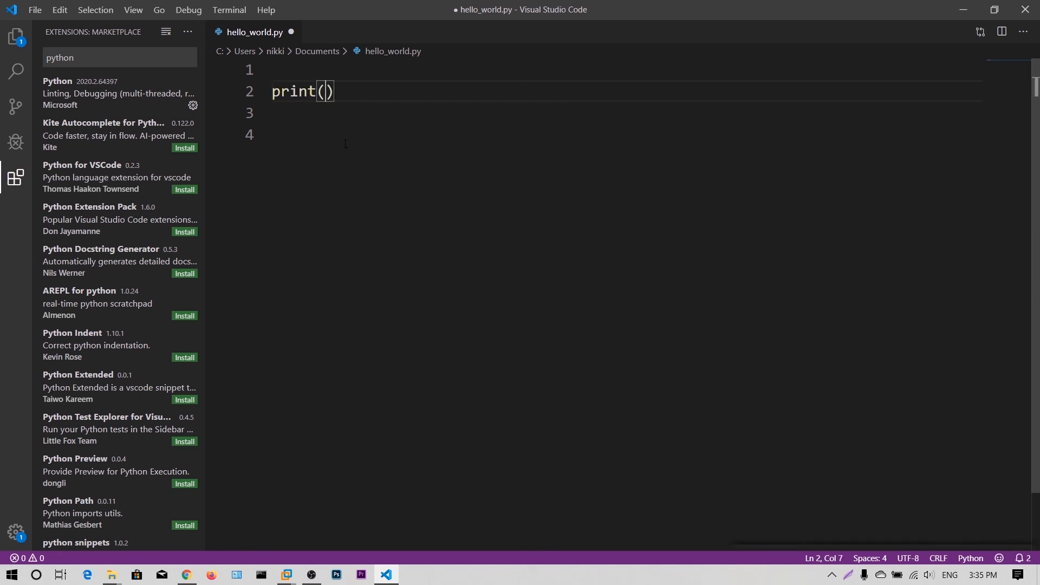
{"action": "type", "text": "\"hello "}
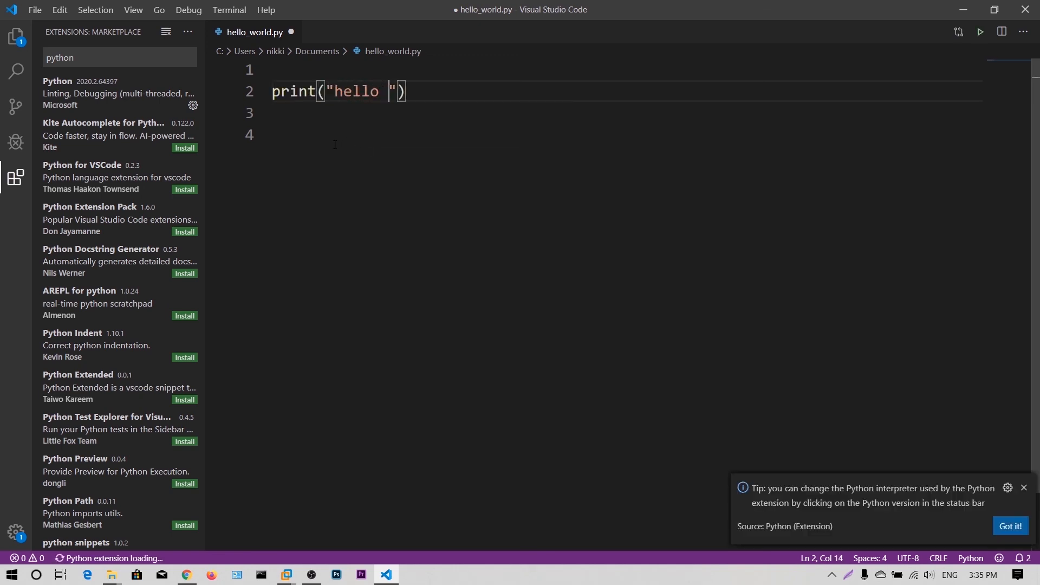
{"action": "type", "text": "world"}
{"action": "left_click", "coordinate": [427, 205]}
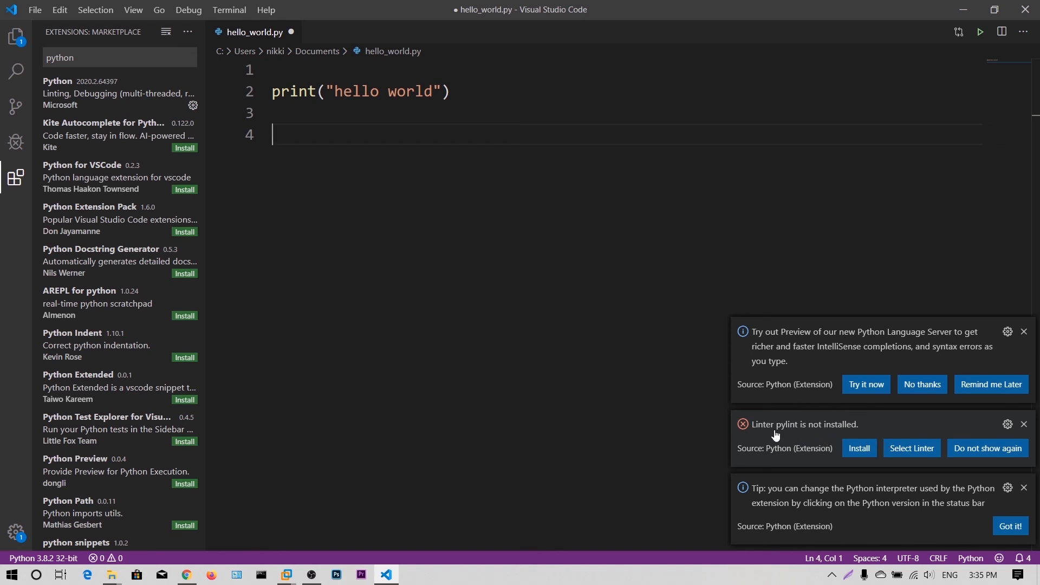
- Install the pylint linter for the Python extension and decline the preview of the new Python Language Server
{"action": "left_click", "coordinate": [859, 525]}
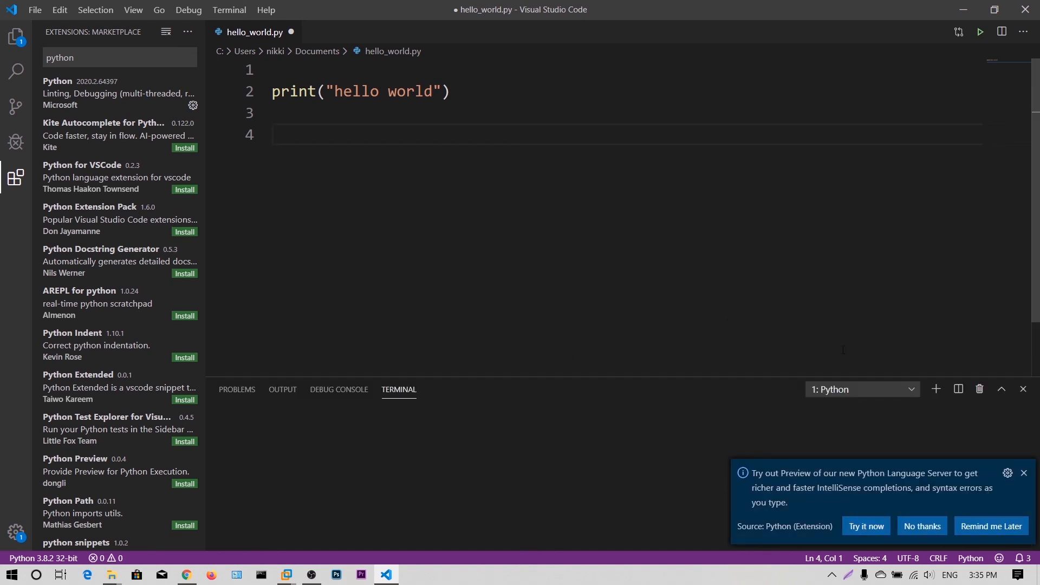
{"action": "left_click", "coordinate": [922, 526]}
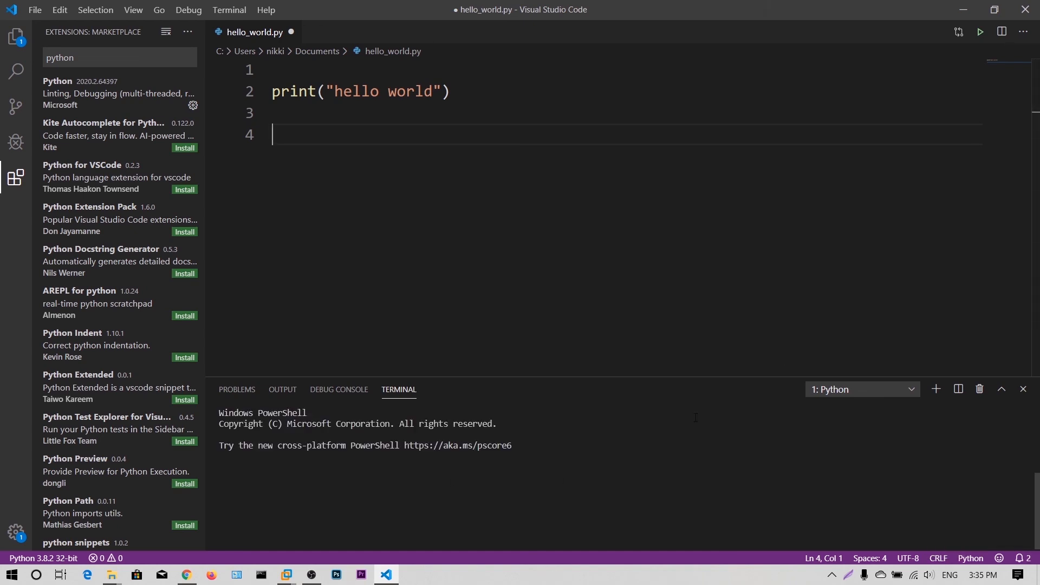
{"action": "left_click", "coordinate": [980, 34]}
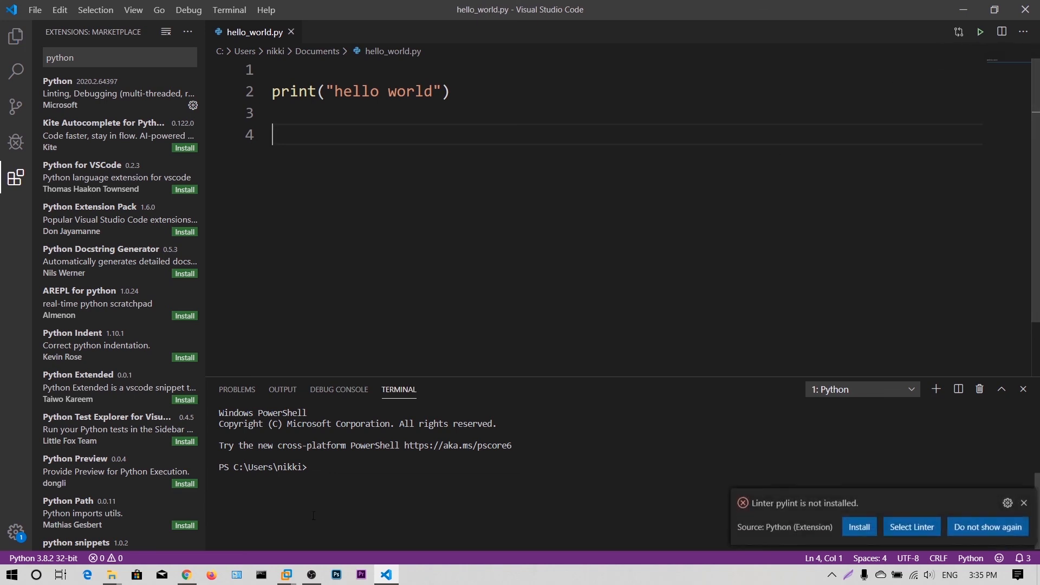
{"action": "left_click", "coordinate": [858, 526]}
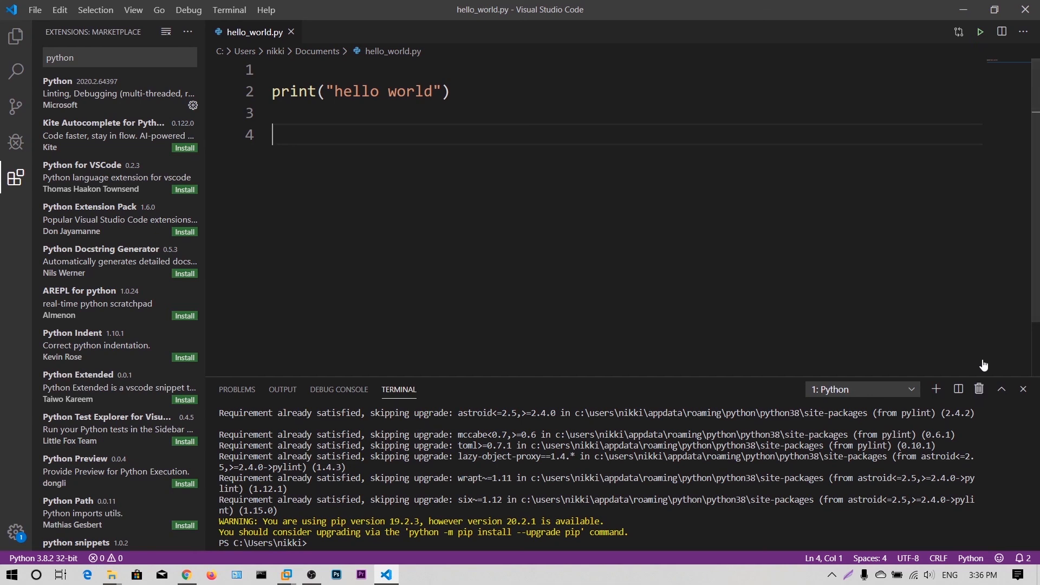
- Kill the current terminal, run hello_world.py in a fresh one, and check the printed output
{"action": "left_click", "coordinate": [979, 388]}
{"action": "left_click", "coordinate": [981, 33]}
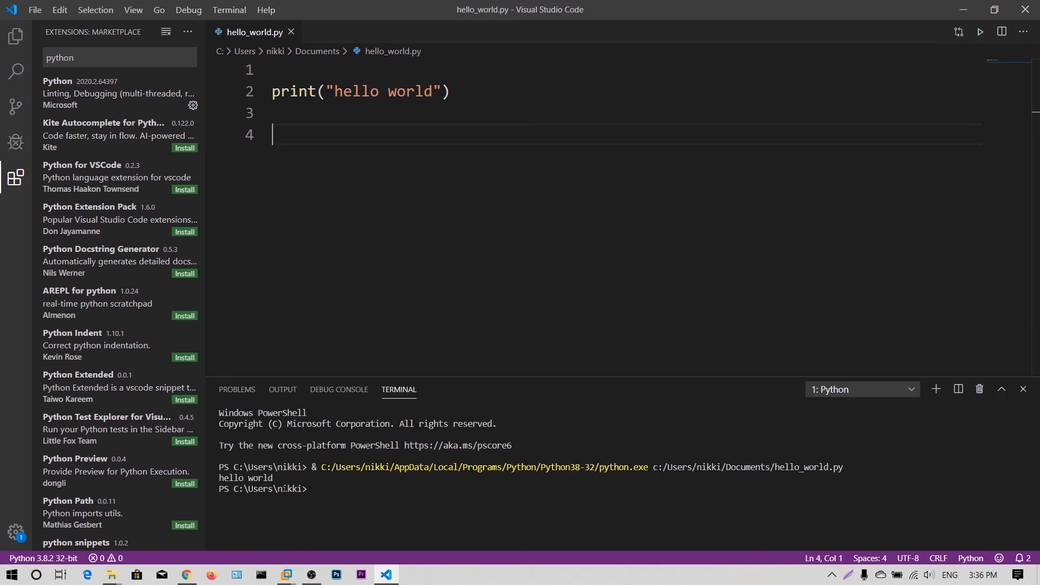
{"action": "left_click_drag", "start_coordinate": [283, 479], "coordinate": [210, 479]}
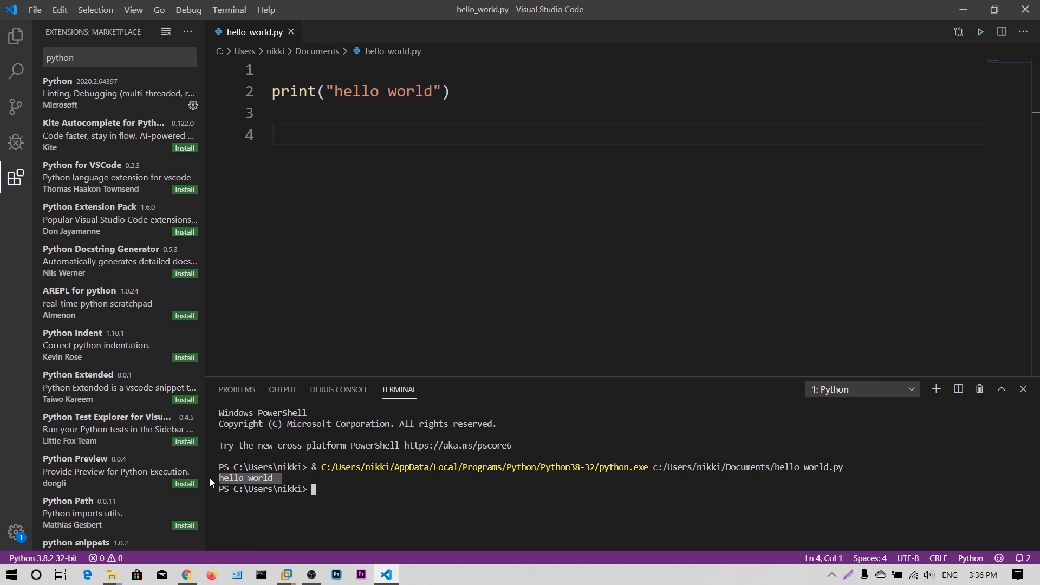
{"action": "left_click", "coordinate": [366, 481]}
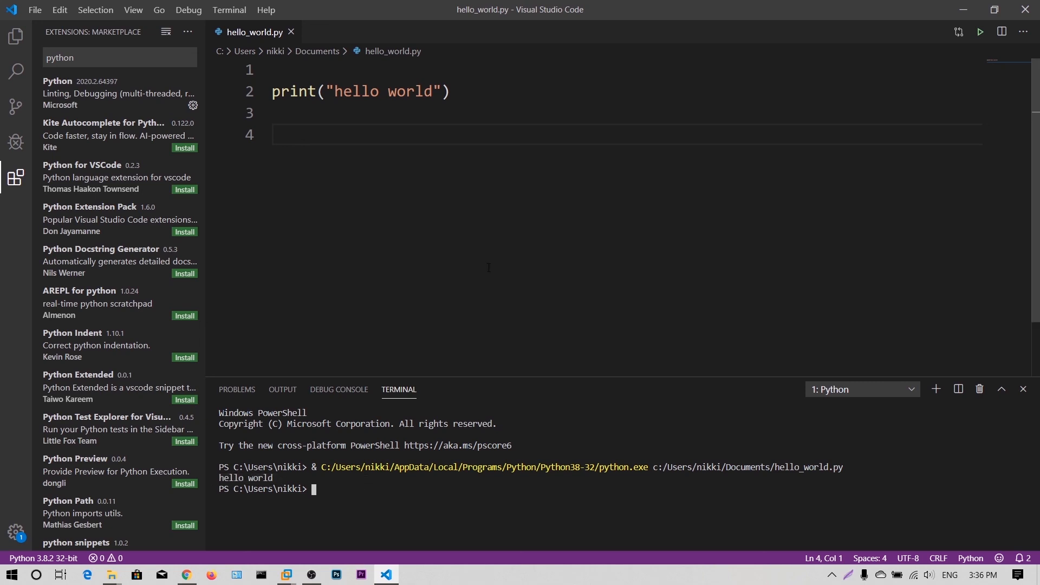
- Switch to Chrome and look through the files in the vuln_softwares Google Drive folder
{"action": "left_click", "coordinate": [186, 573]}
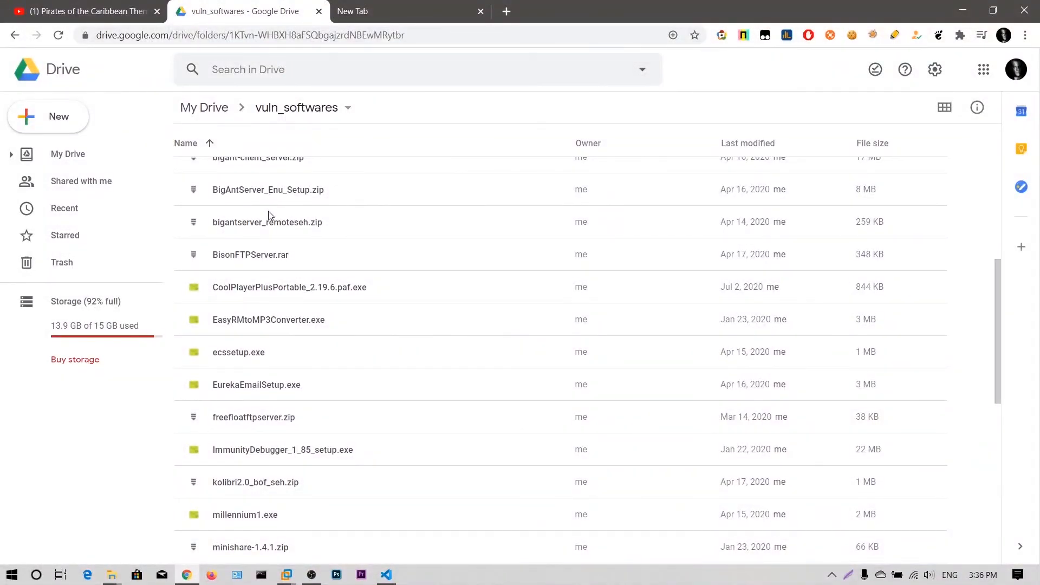
{"action": "scroll", "coordinate": [273, 390], "scroll_direction": "down", "scroll_amount": 1}
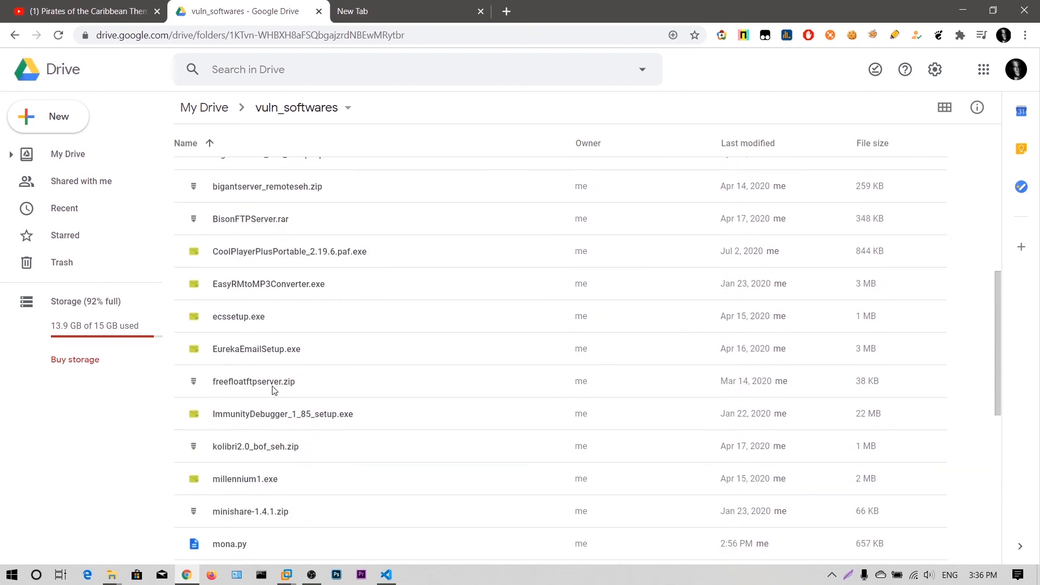
{"action": "scroll", "coordinate": [292, 379], "scroll_direction": "up", "scroll_amount": 3}
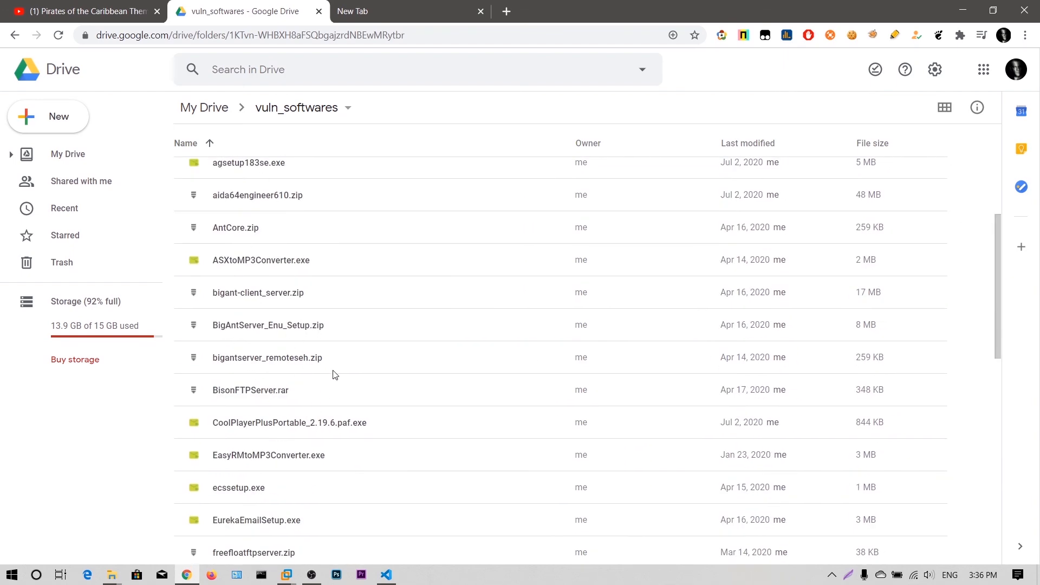